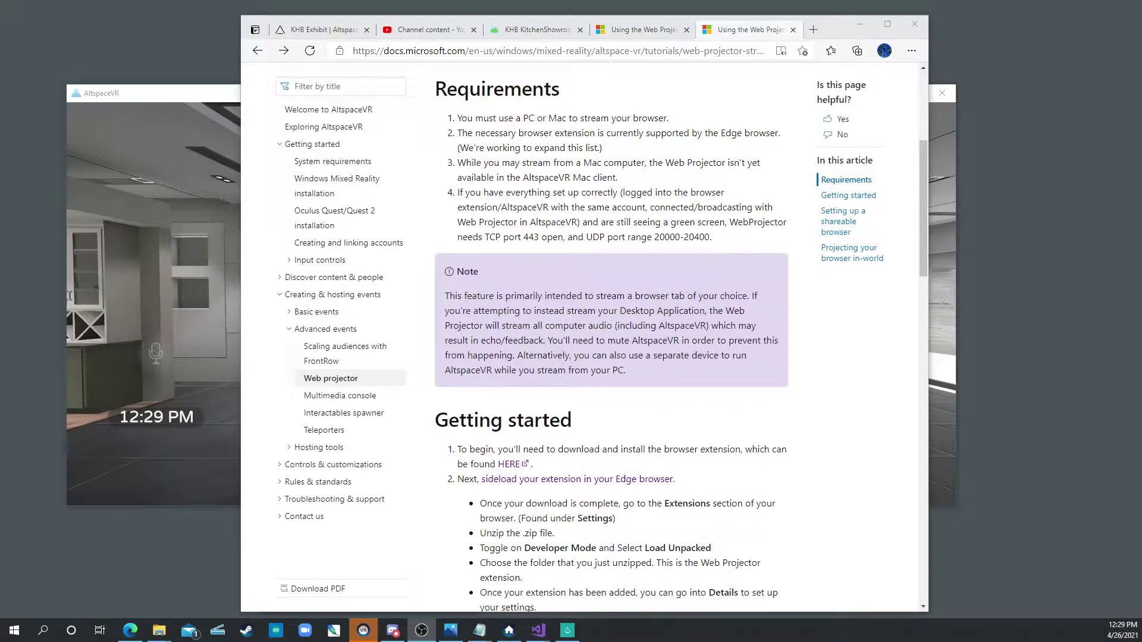
Step: Drag the AltspaceVR window in front of the Microsoft Docs Web Projector article
left_click_drag(172, 98, 192, 98)
Step: Walk past the KHB display wall into the glass meeting room, facing the Web Projector screen
key("w")
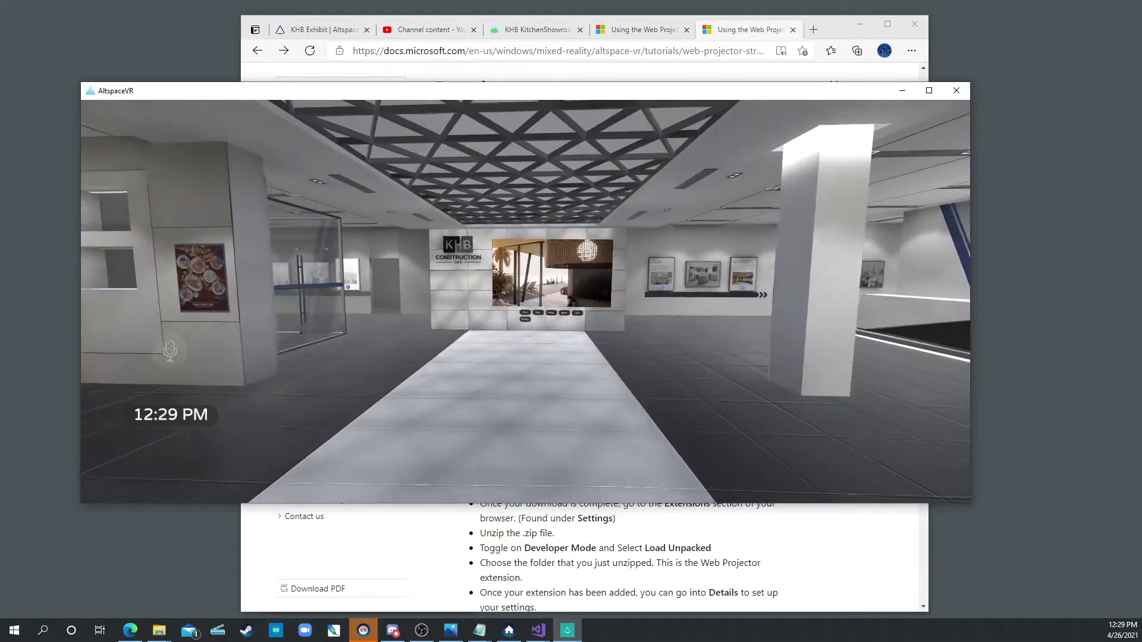
key("a")
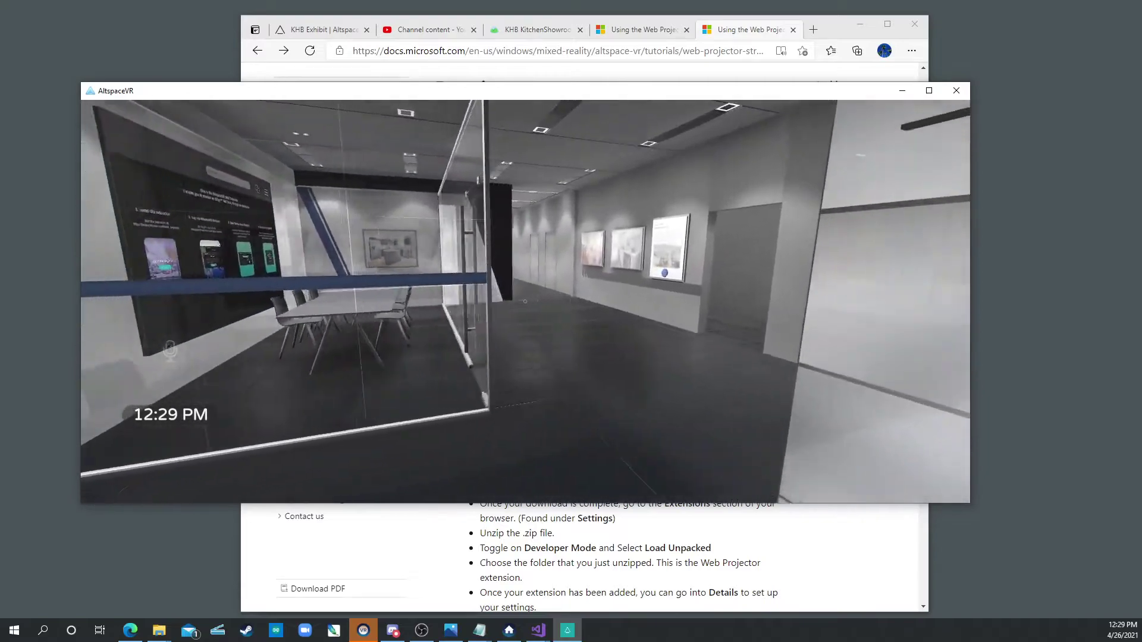
key("a")
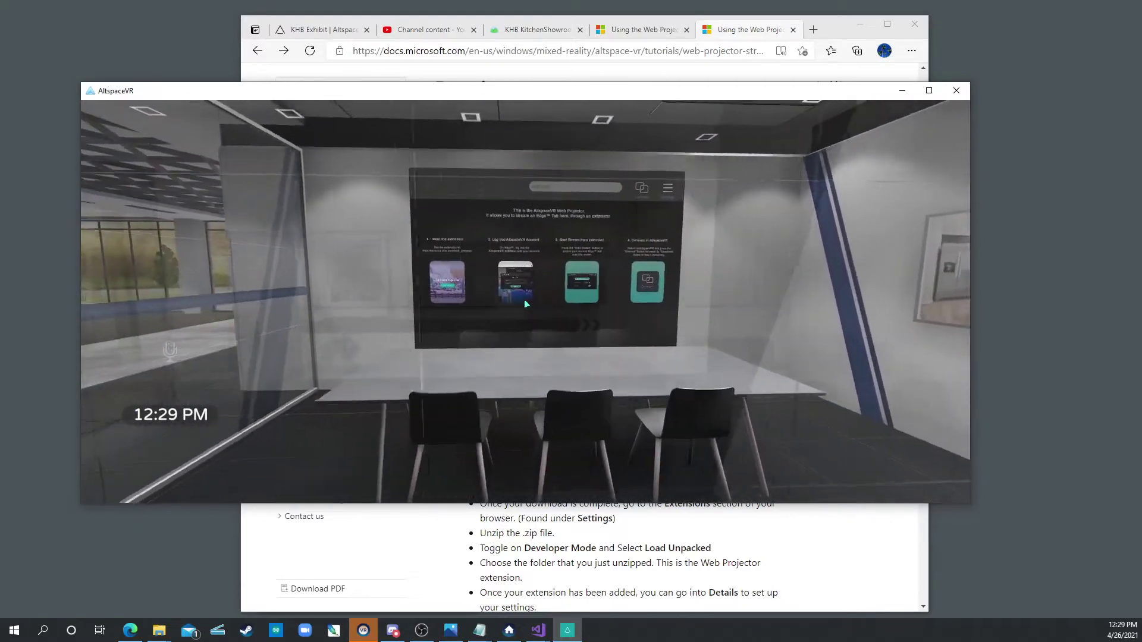
key("w")
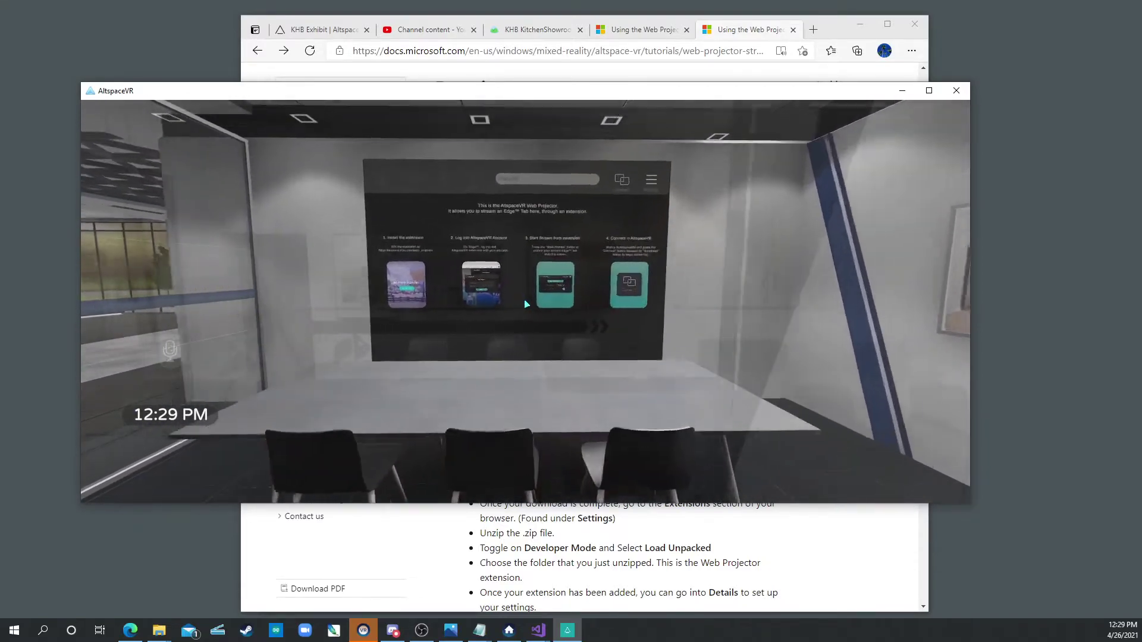
key("w")
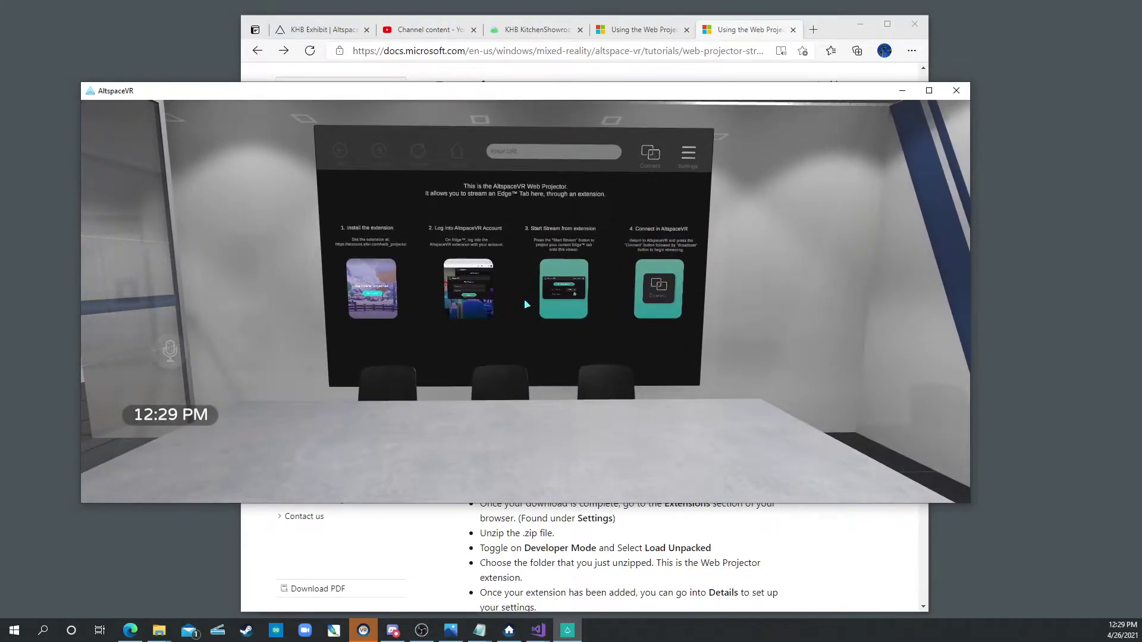
key("s")
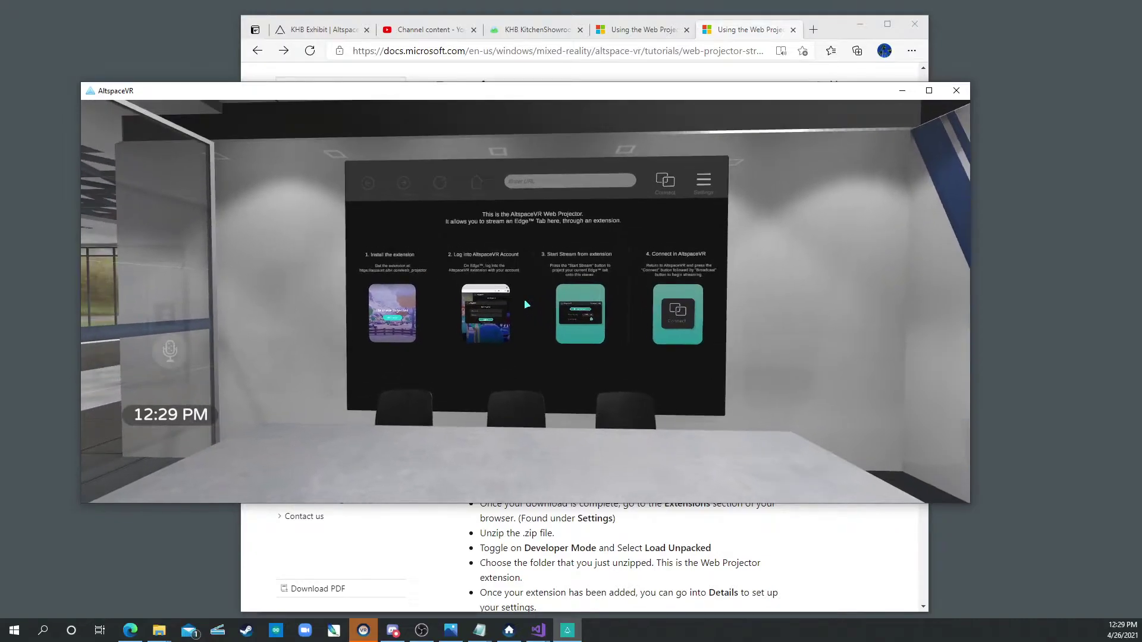
key("w")
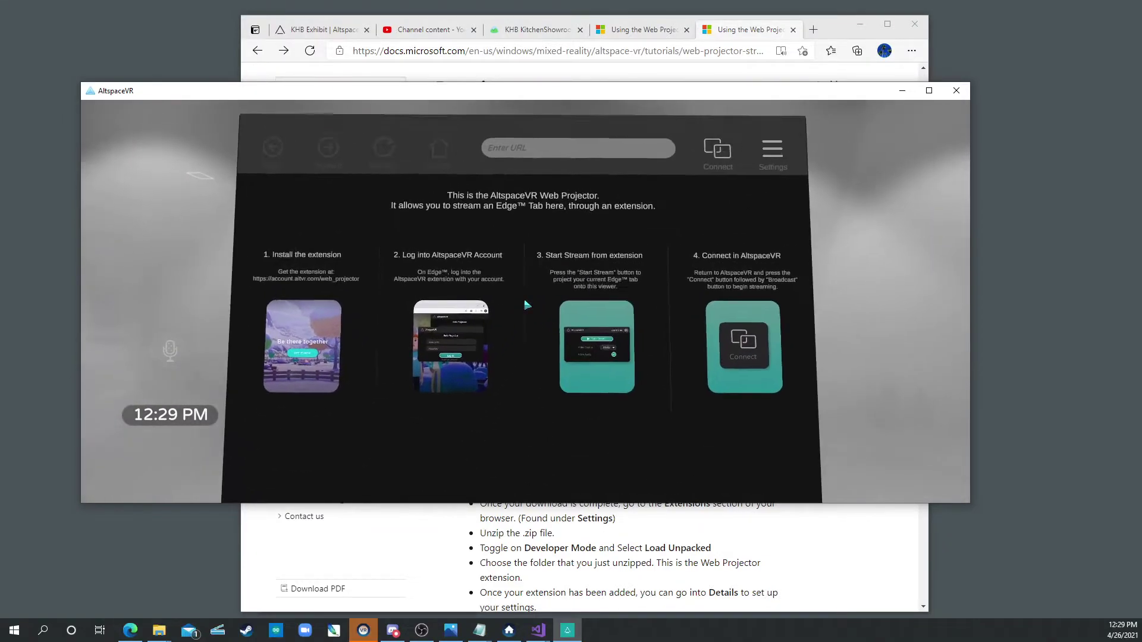
key("s")
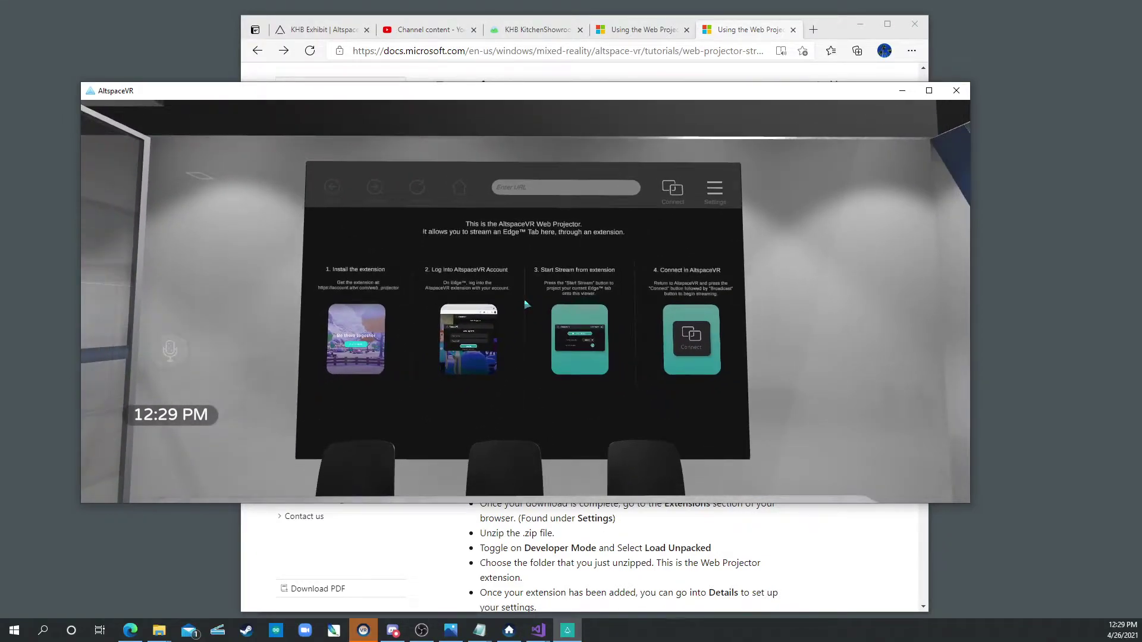
key("alt+Tab")
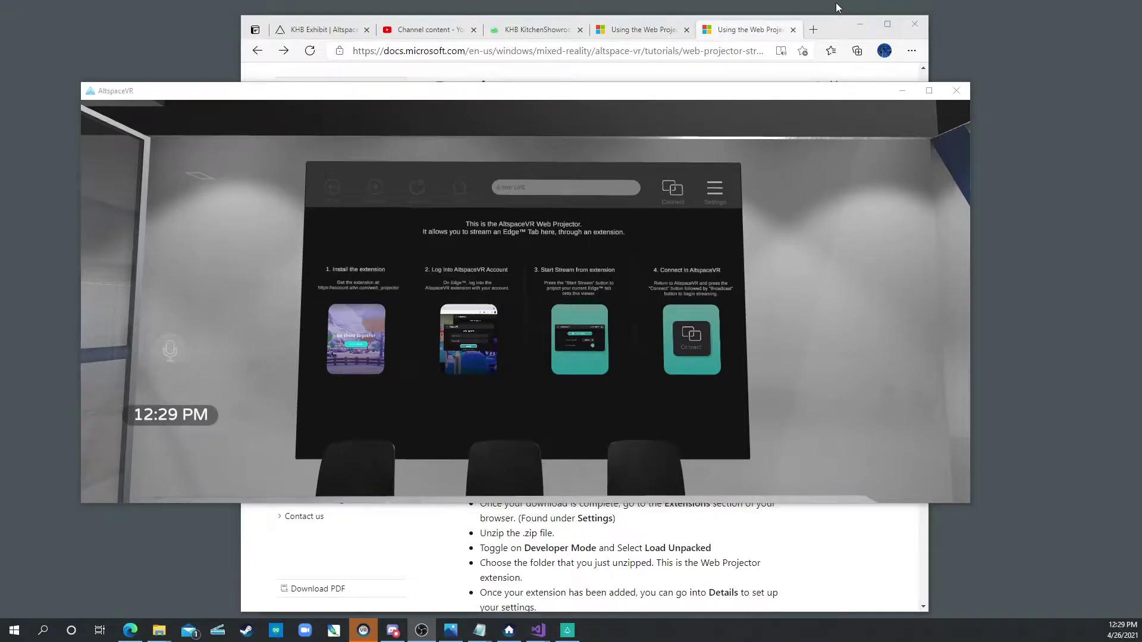
Step: Bring the Web Projector article forward and review its Requirements and Getting started sections
left_click(840, 29)
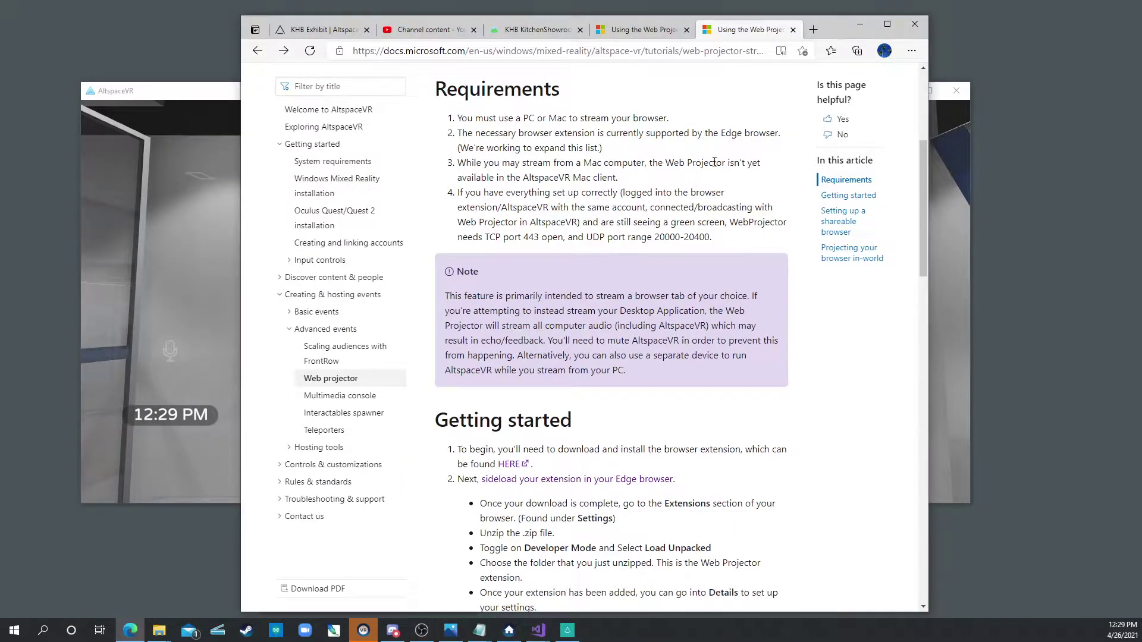
scroll(691, 167, "up", 2)
scroll(692, 167, "up", 3)
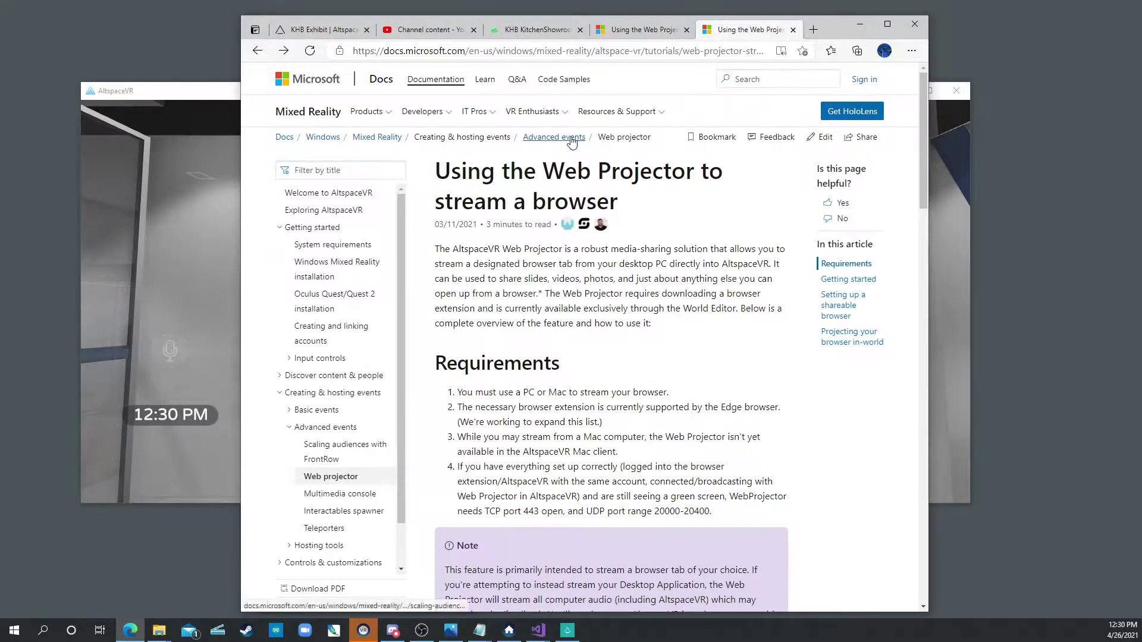
scroll(658, 261, "down", 3)
scroll(658, 261, "down", 1)
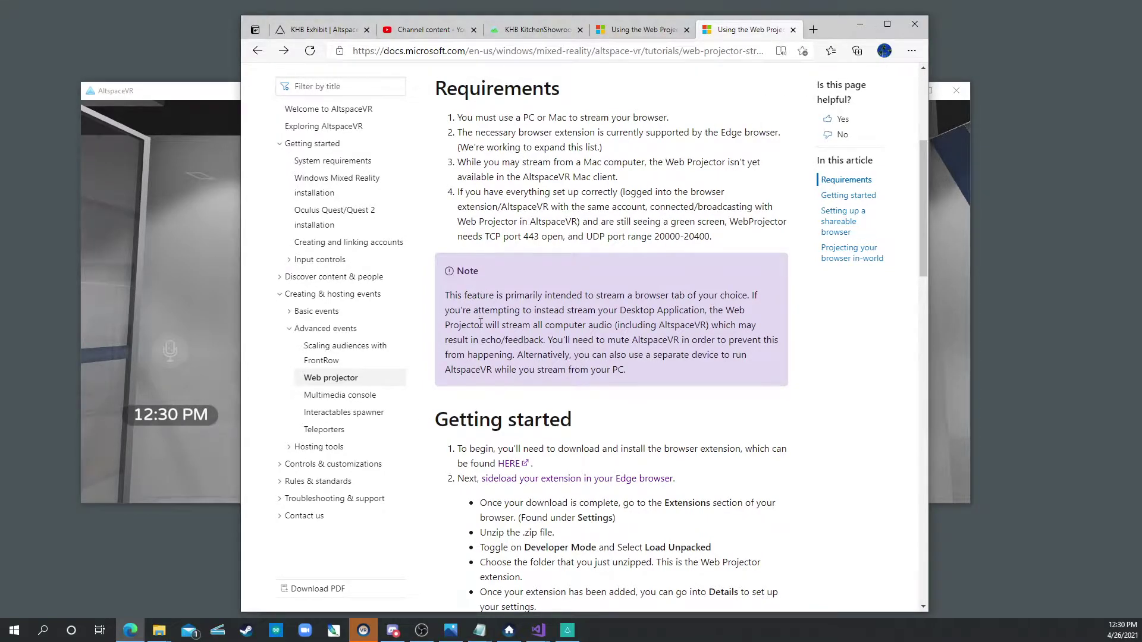
Step: Accept the licence at account.altvr.com/web_projector to download the altvr-webprojector-1.0.8 zip, then list recent downloads
left_click(538, 58)
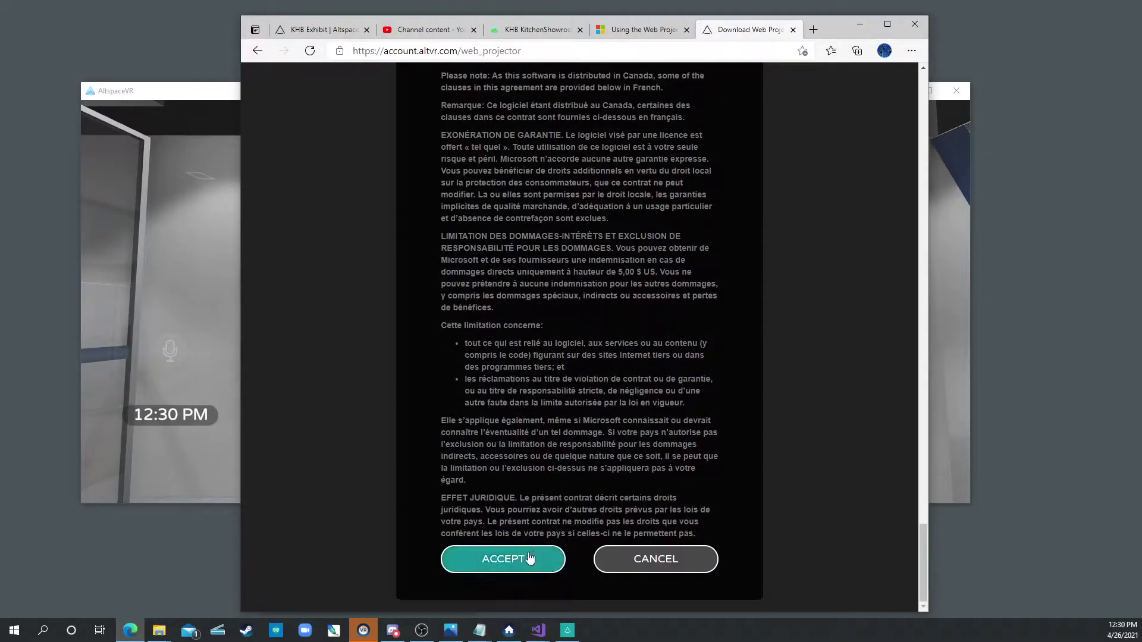
left_click(527, 559)
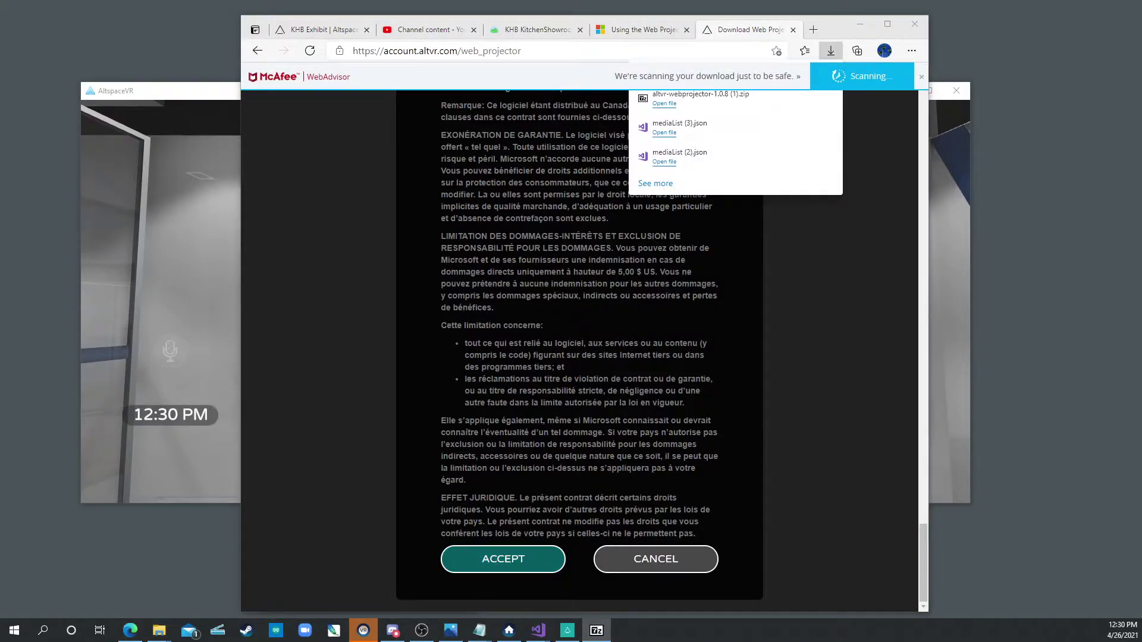
left_click(463, 199)
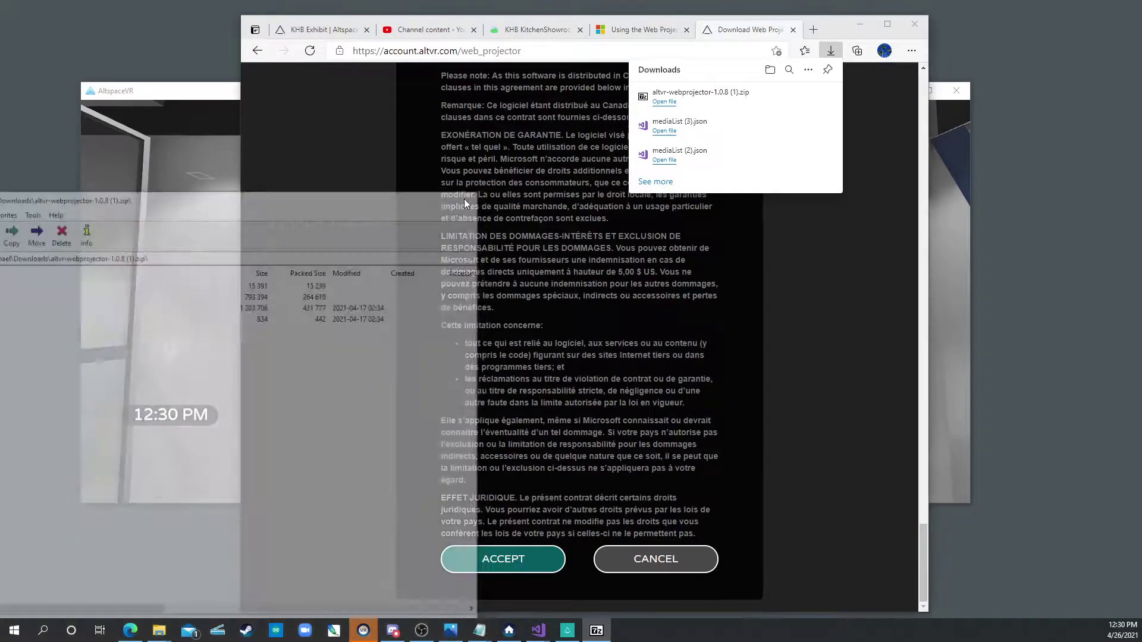
left_click(911, 51)
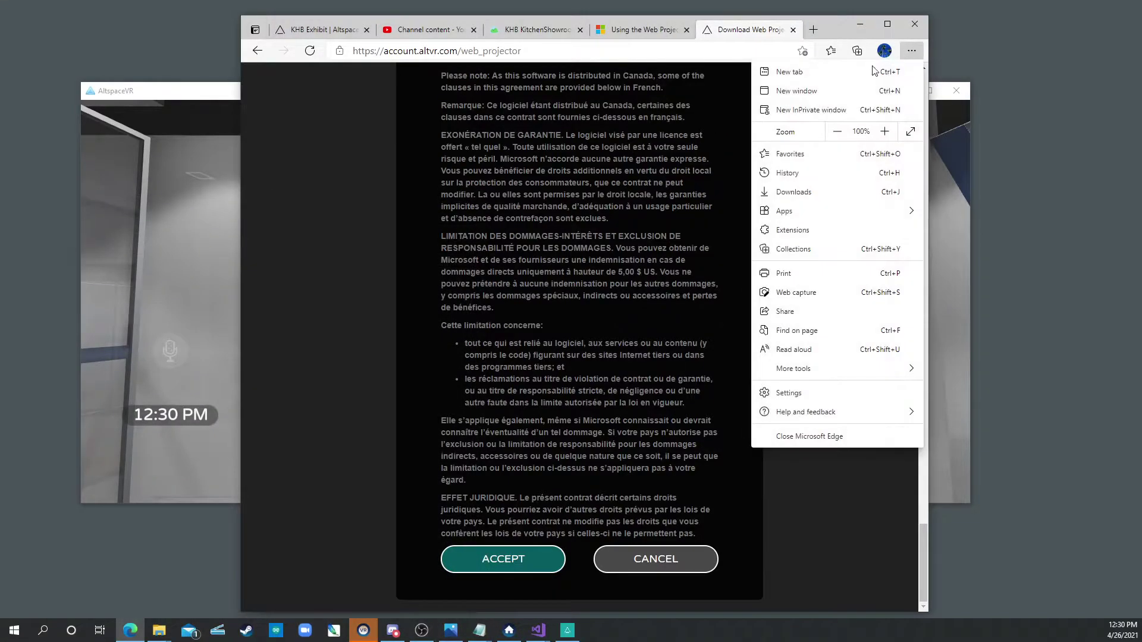
left_click(793, 192)
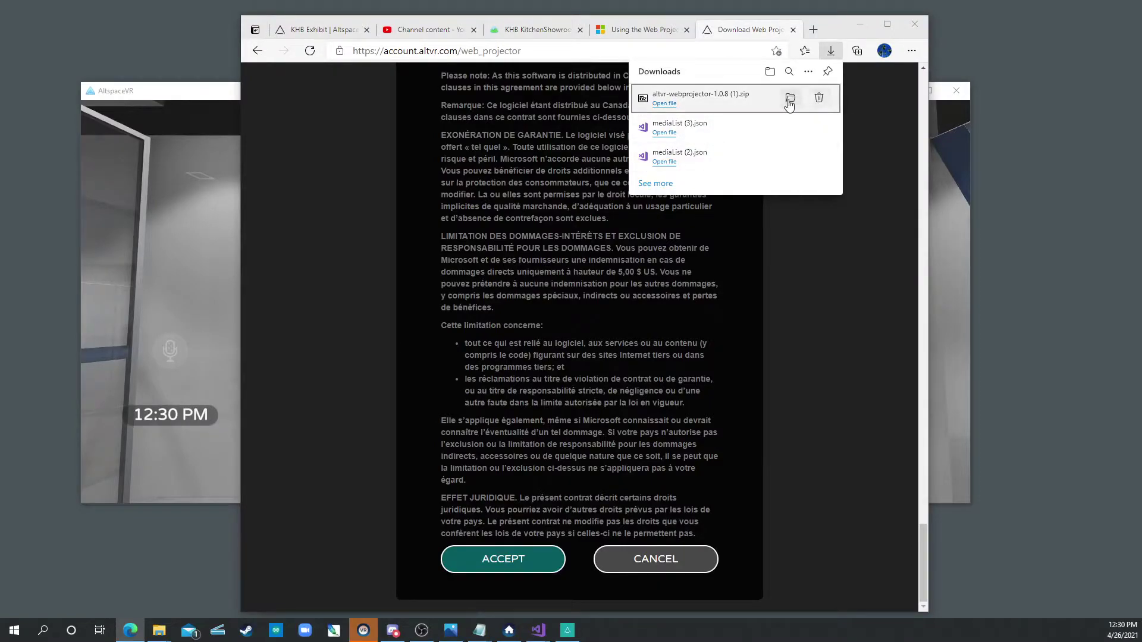
Step: Extract altvr-webprojector-1.0.8 (1).zip with 7-Zip into its own folder, open it and select its path
left_click(789, 98)
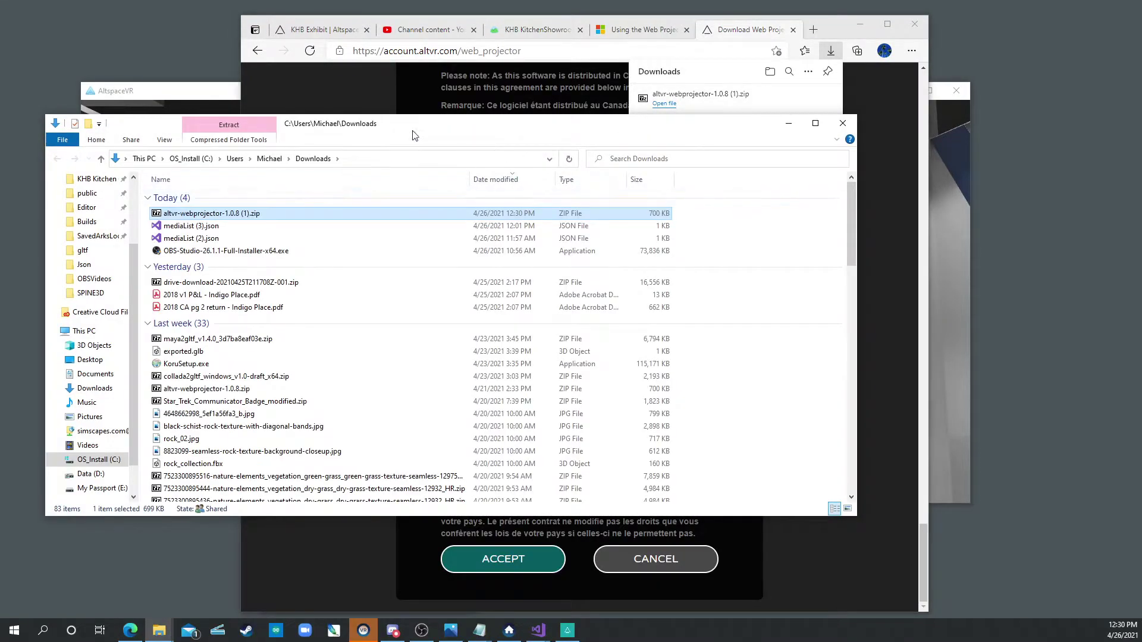
left_click_drag(415, 135, 579, 141)
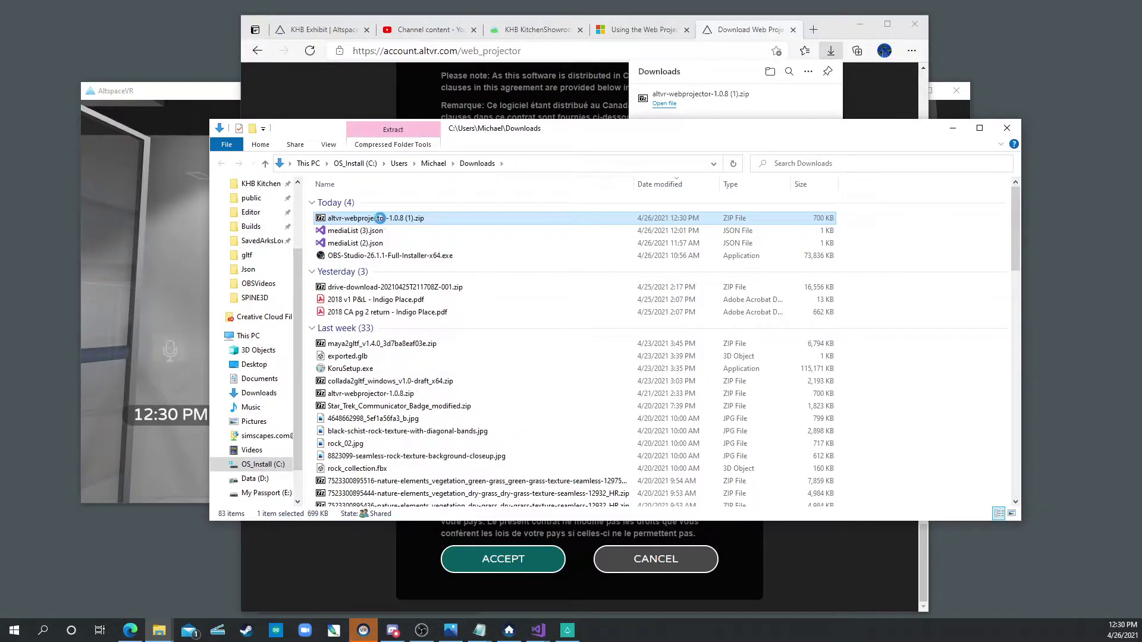
right_click(382, 223)
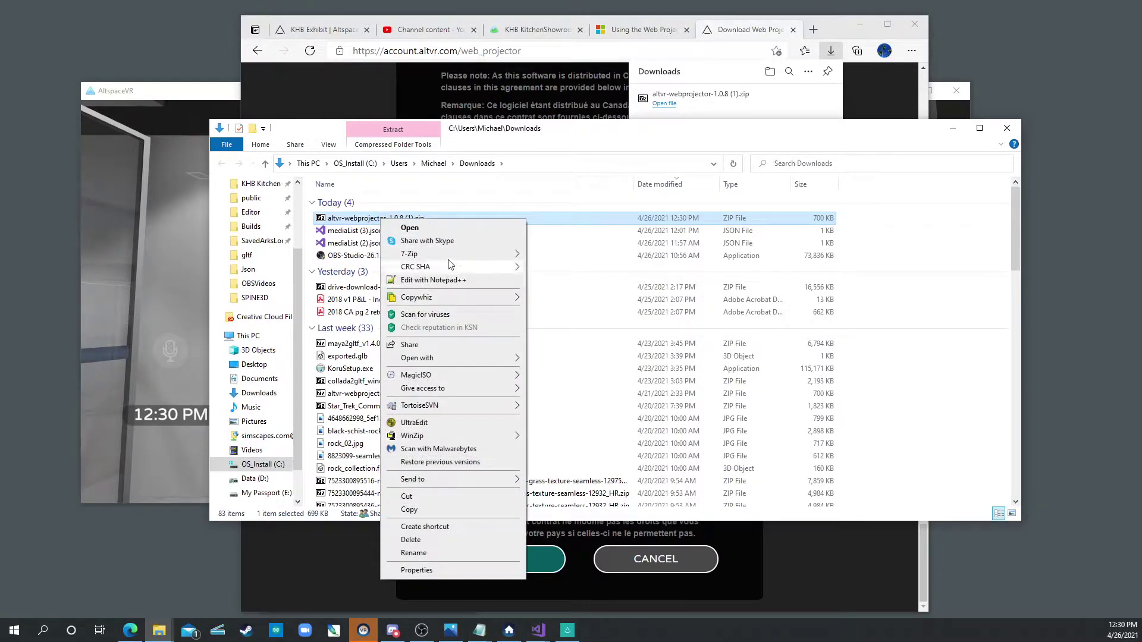
mouse_move(448, 257)
left_click(619, 308)
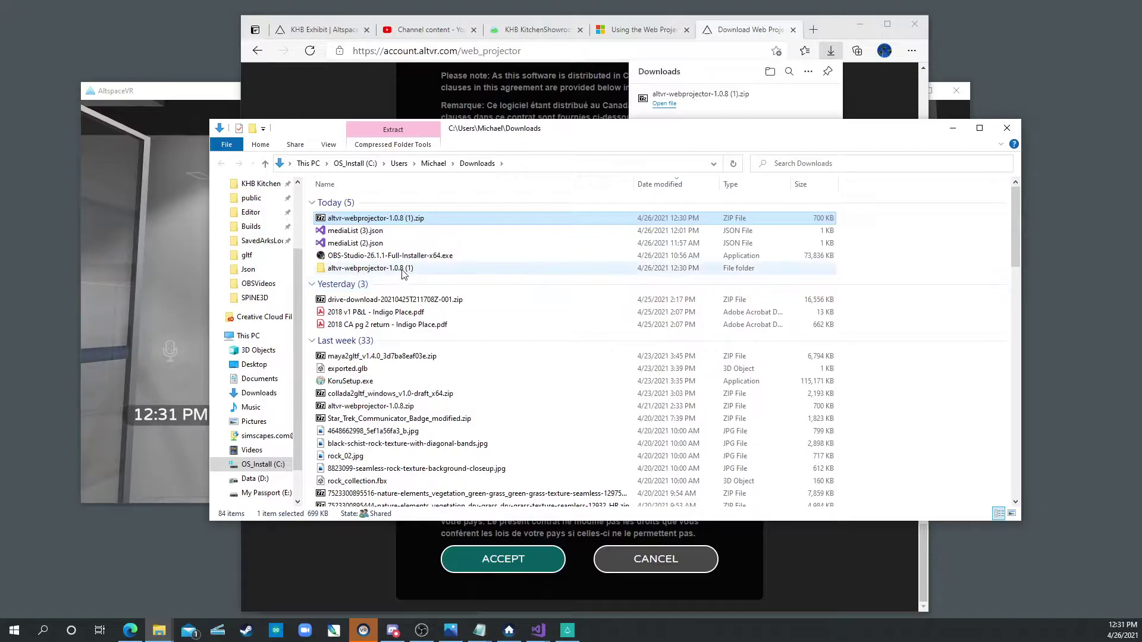
double_click(403, 271)
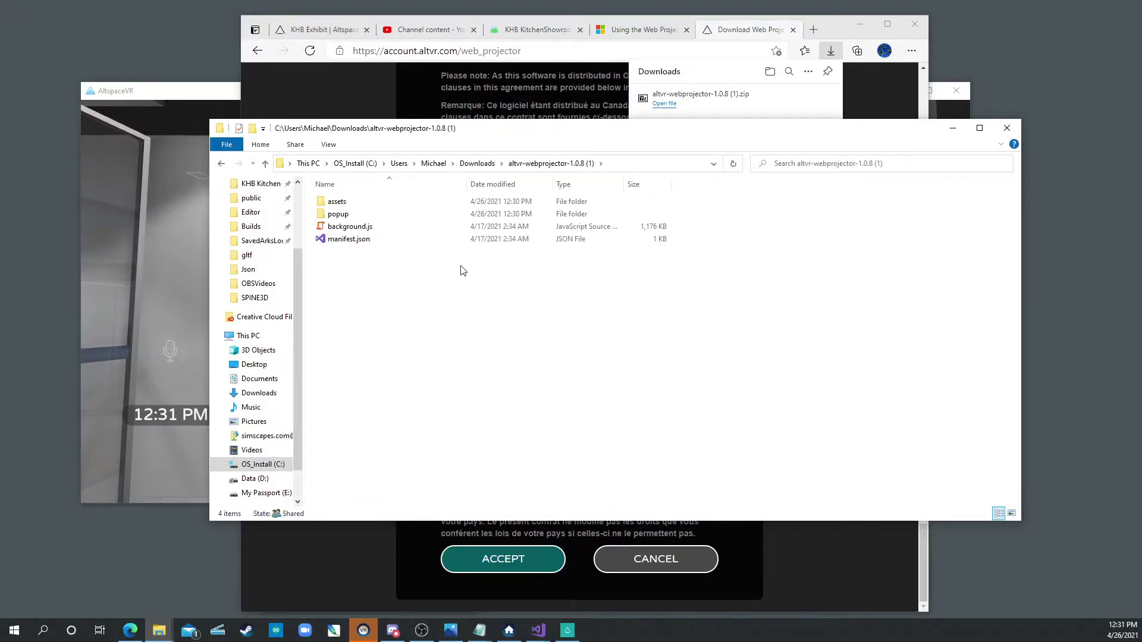
left_click(628, 165)
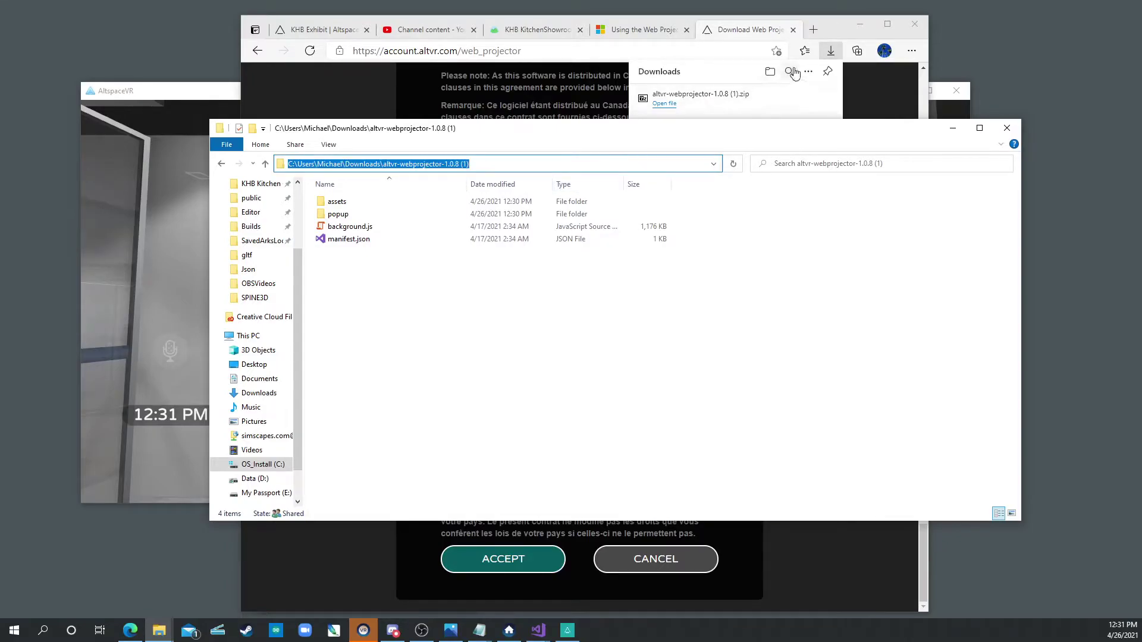
Step: Open the Edge sideloading guide from the Web Projector article, then open edge://extensions
left_click(829, 28)
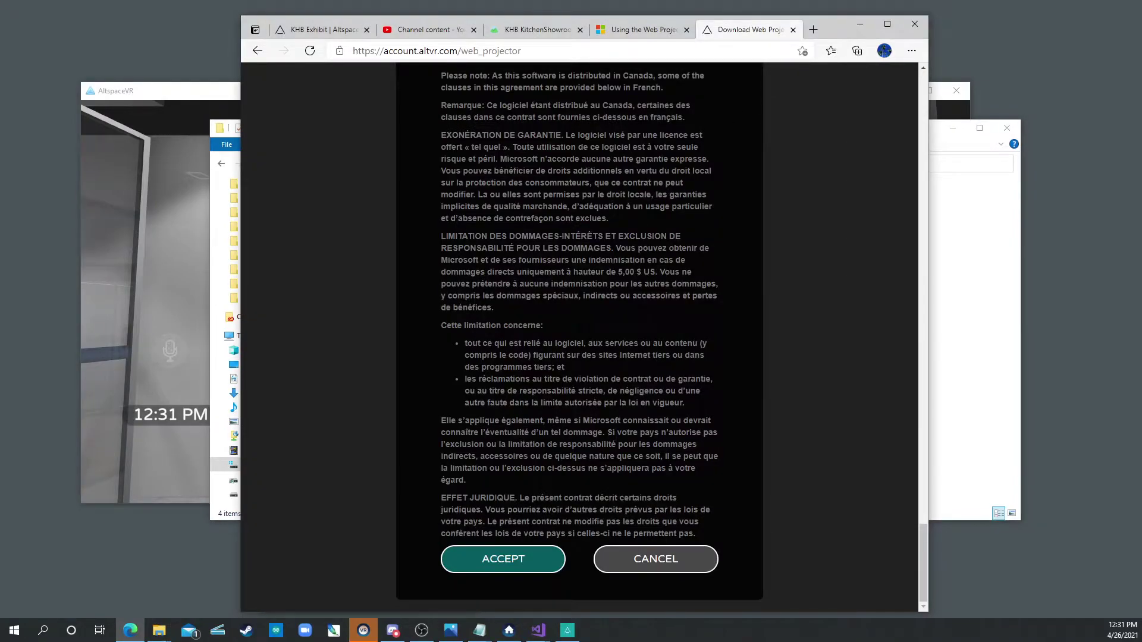
left_click(643, 31)
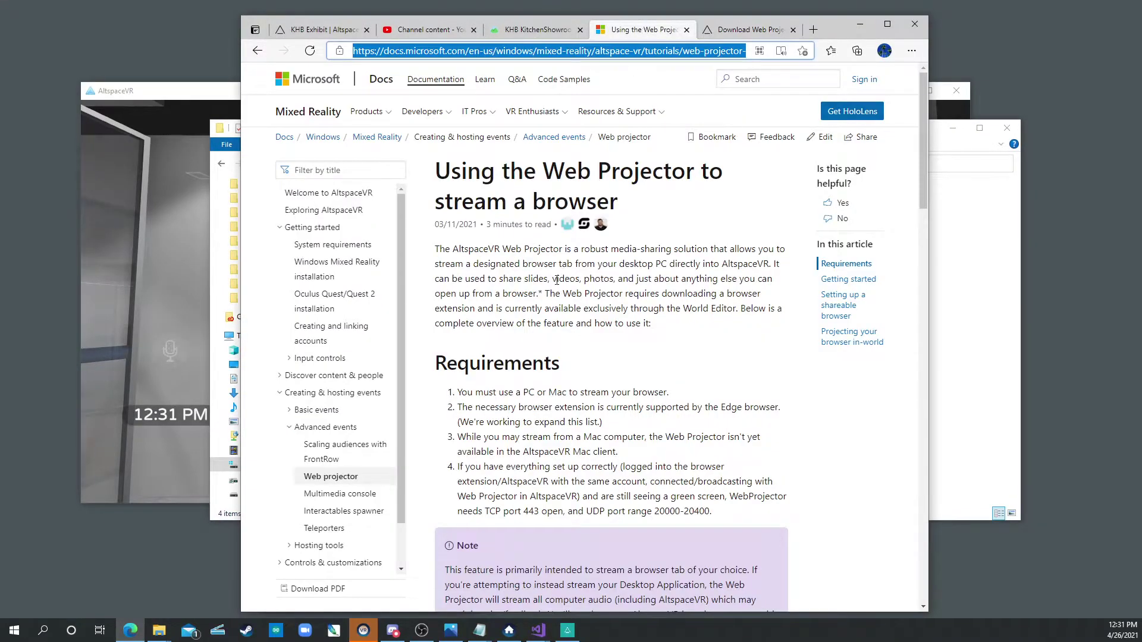
scroll(557, 296, "down", 10)
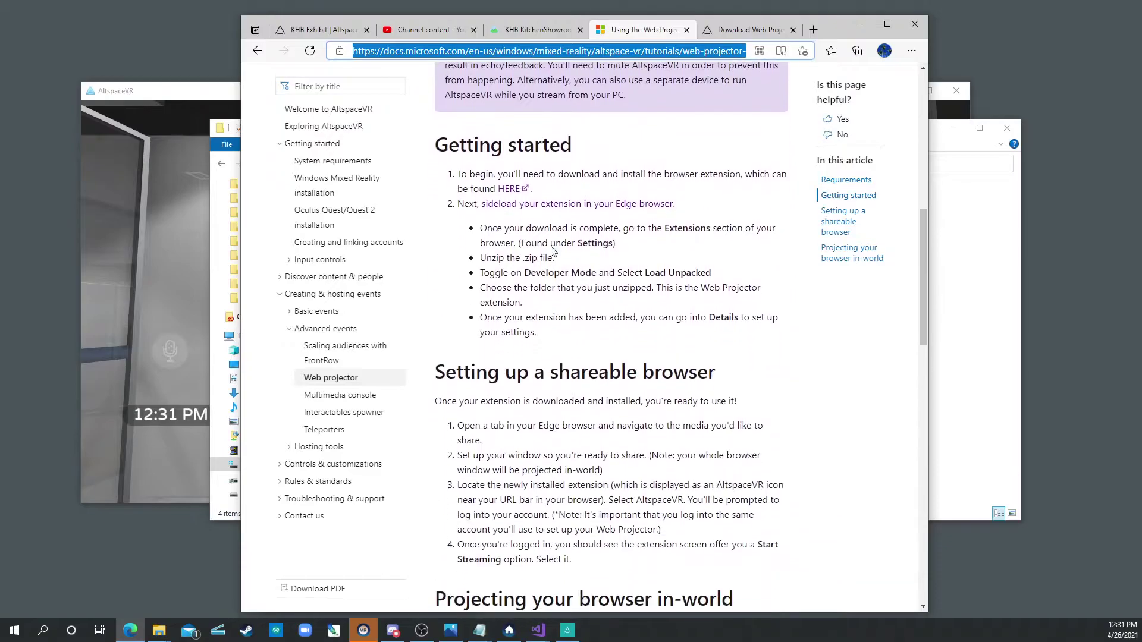
left_click(560, 205)
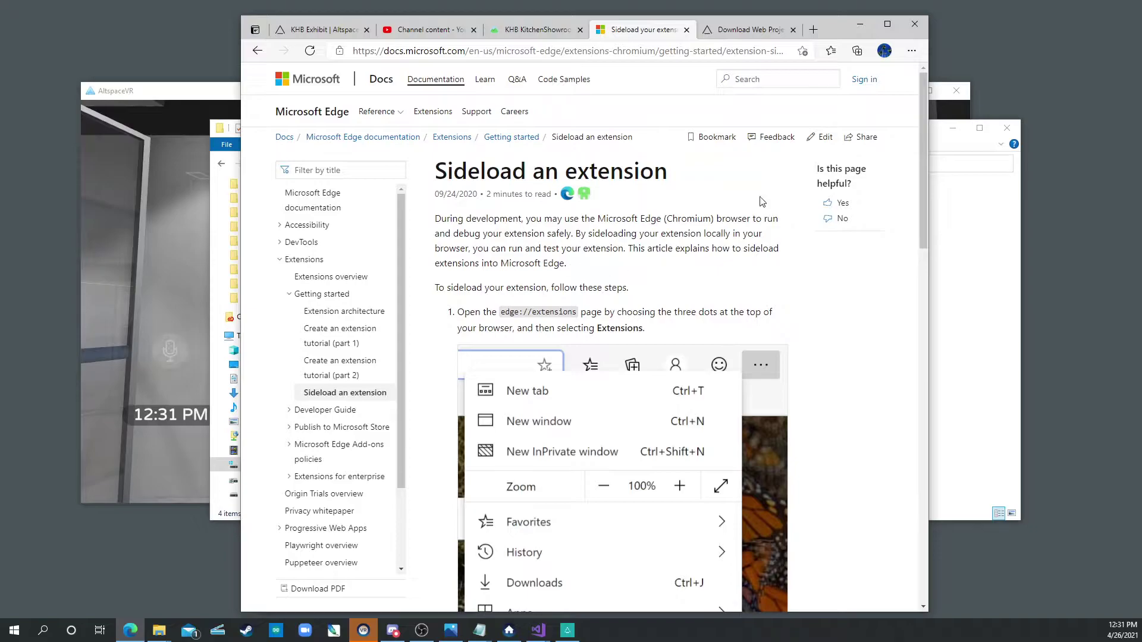
left_click(916, 53)
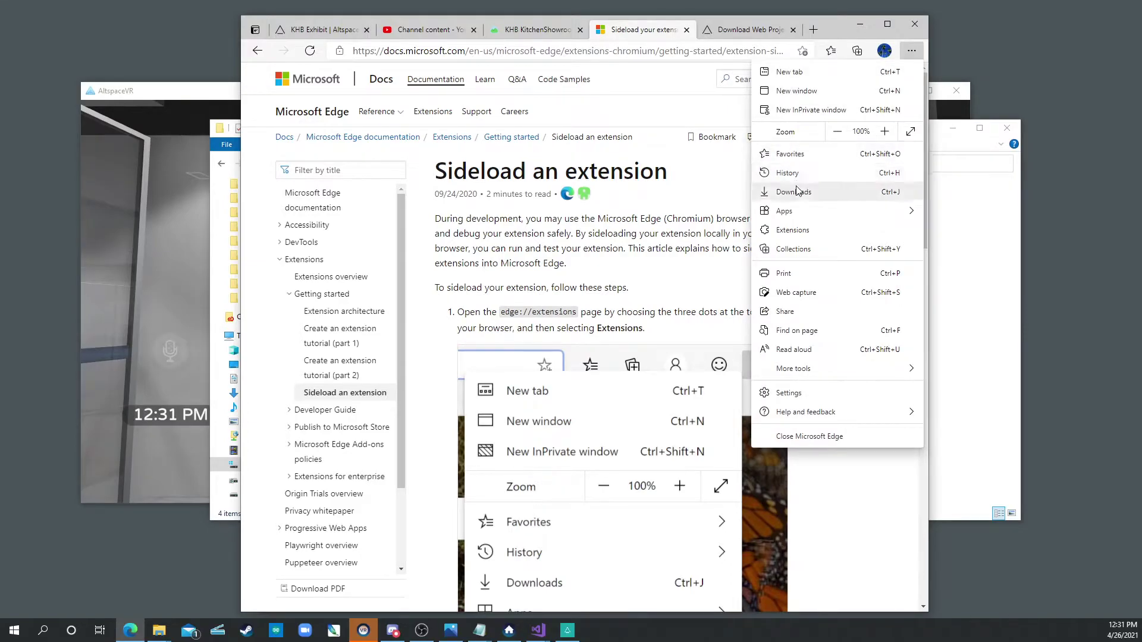
left_click(798, 232)
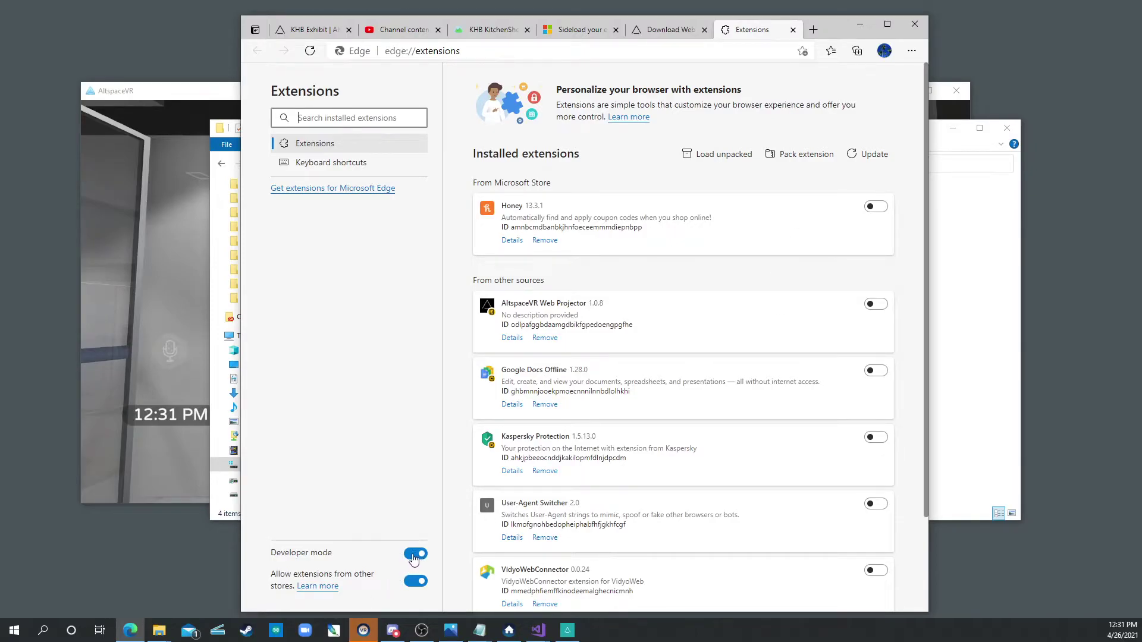
Step: Remove the old AltspaceVR Web Projector and load the unpacked altvr-webprojector-1.0.8 folder from its pasted path
left_click(545, 338)
left_click(622, 116)
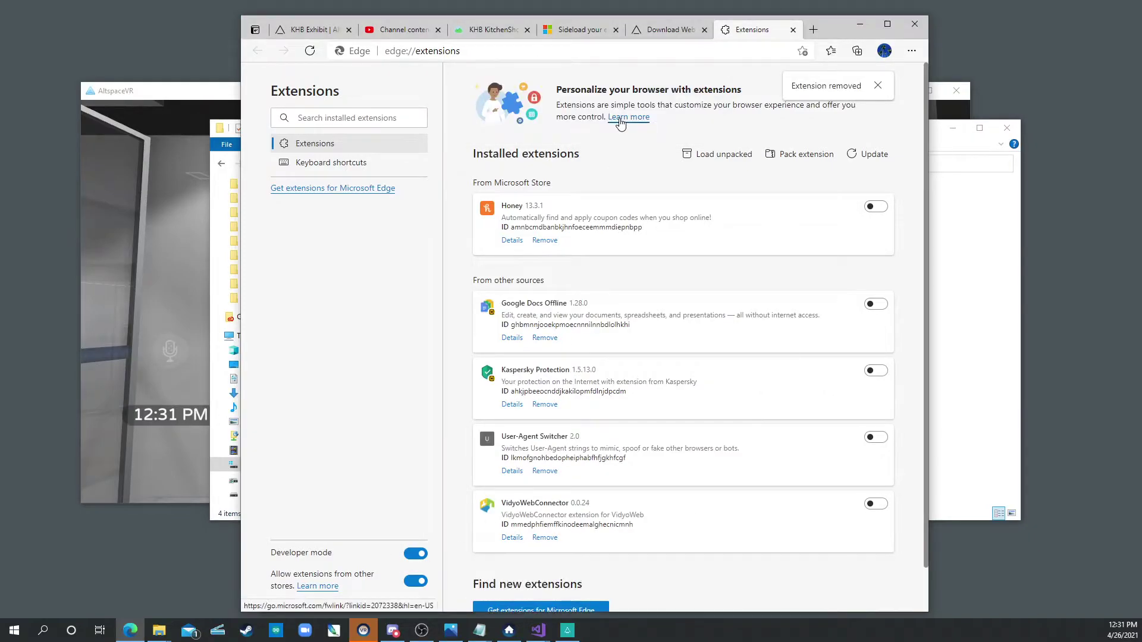
left_click(731, 155)
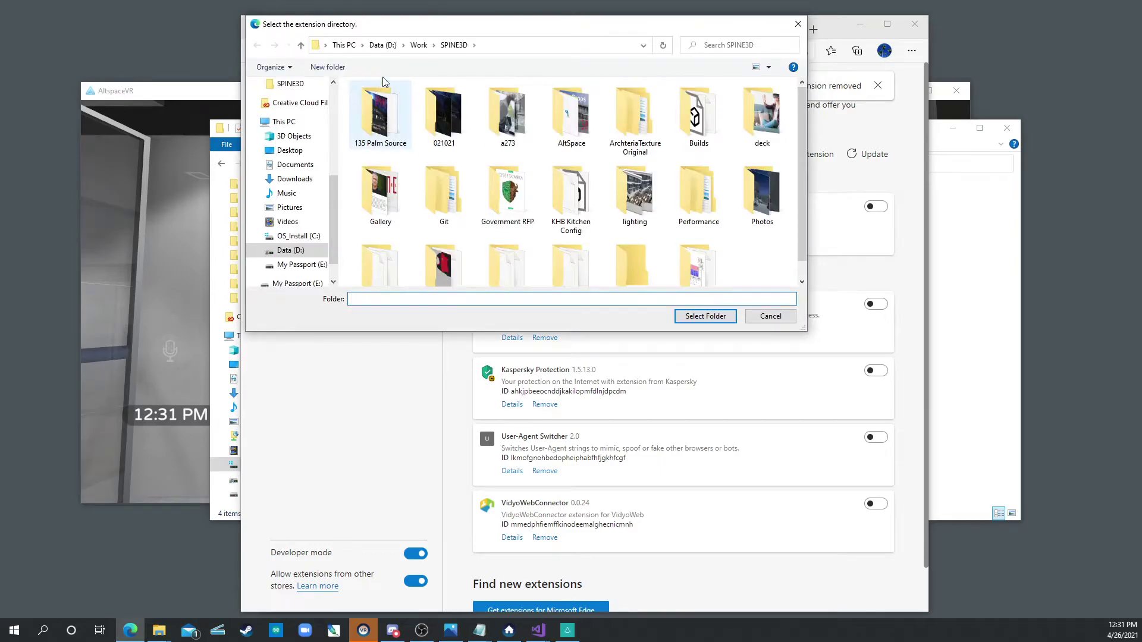
left_click(491, 49)
type("C:\\Users\\Michael Licht\\Downloads\\altvr-webprojector-1.0.8 (1)")
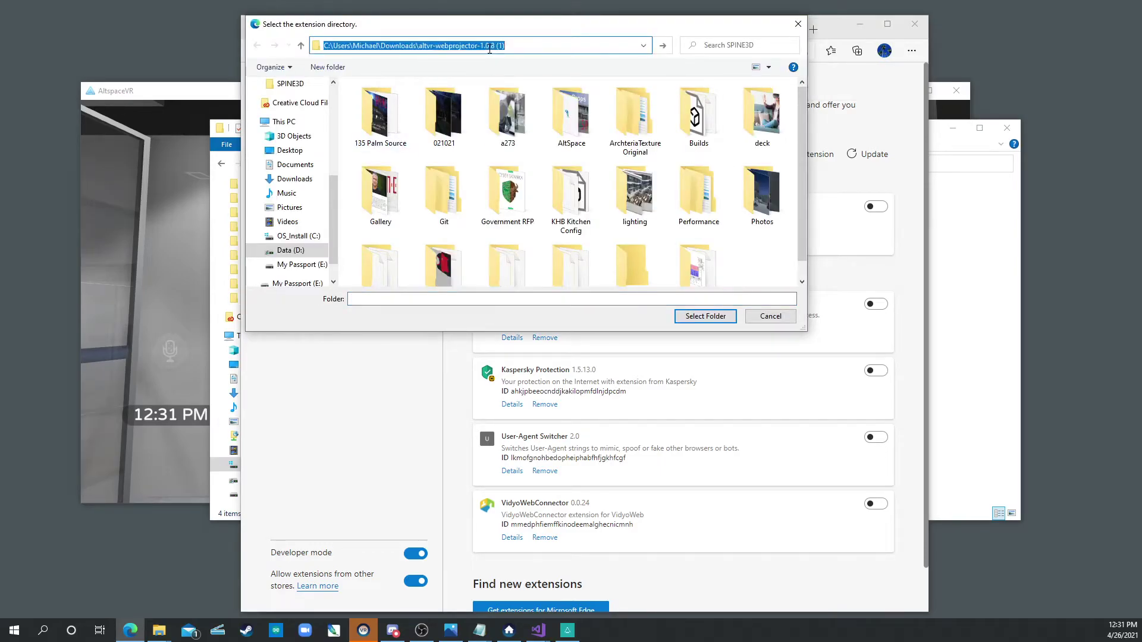
key("Return")
left_click(705, 316)
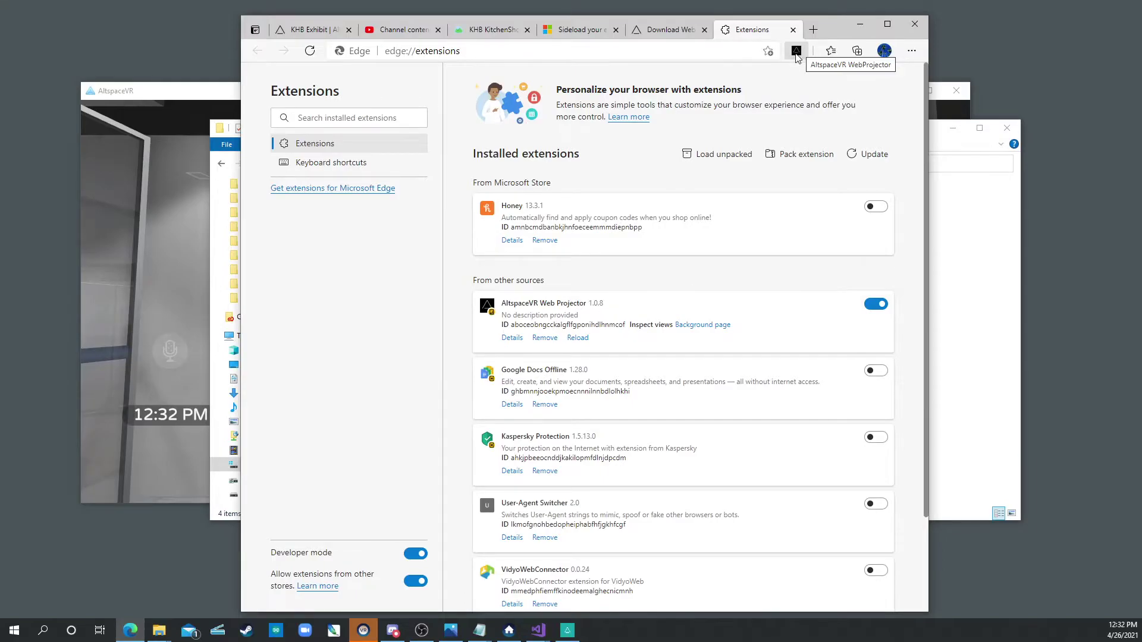
Step: Log in to the Web Projector extension with the saved e-mail and account password, then start streaming at 480p
key("alt+Tab")
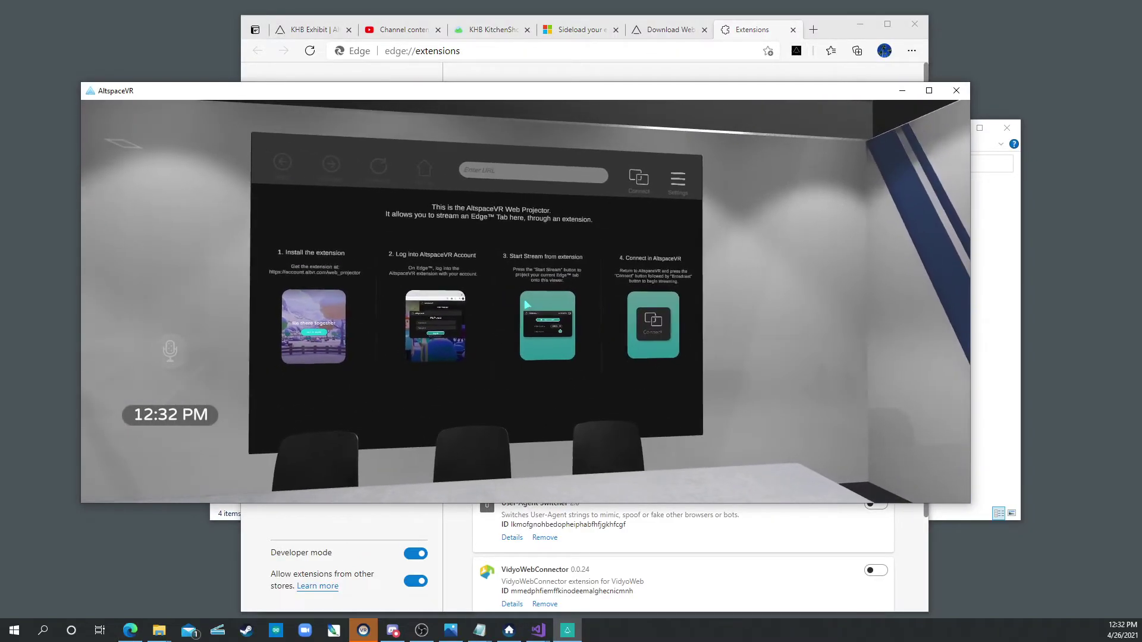
key("alt+Tab")
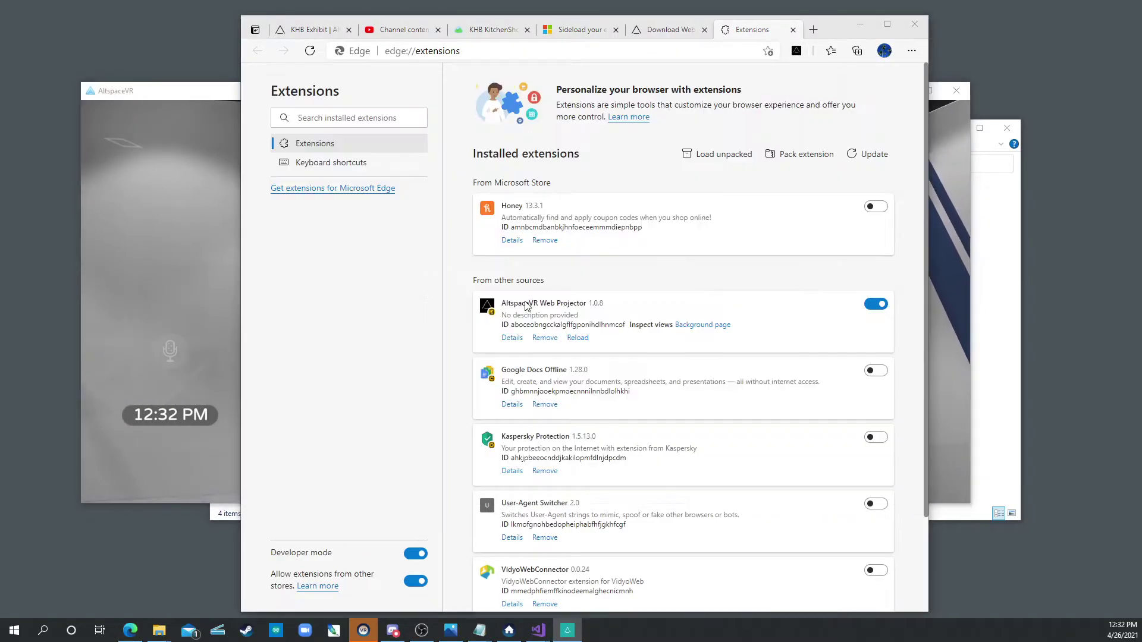
left_click(797, 51)
left_click(697, 142)
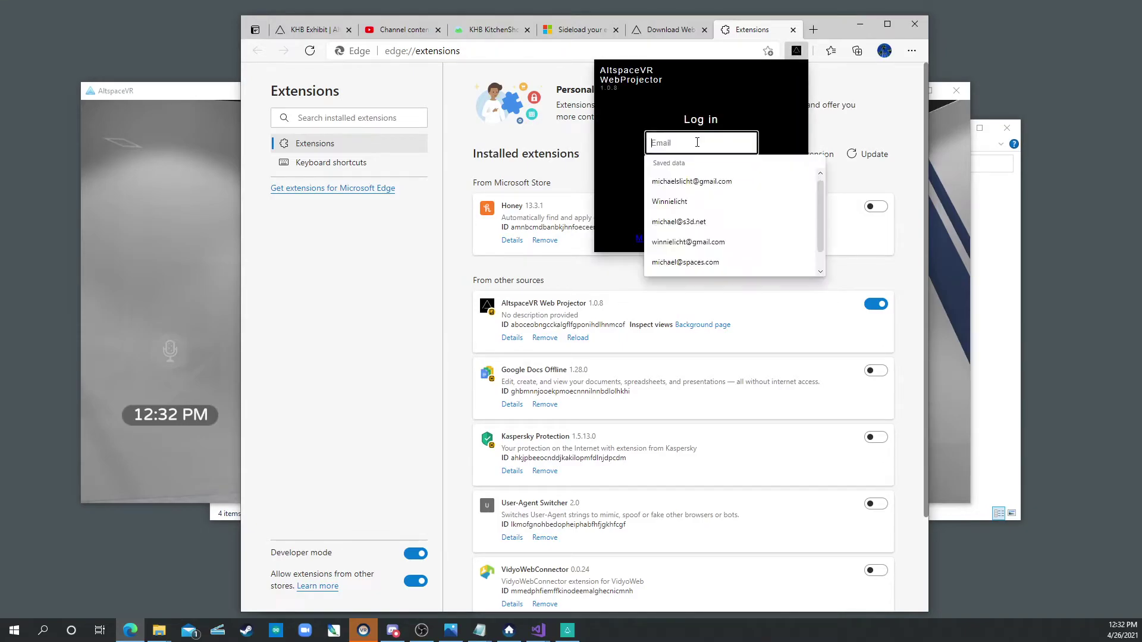
left_click(693, 181)
left_click(698, 175)
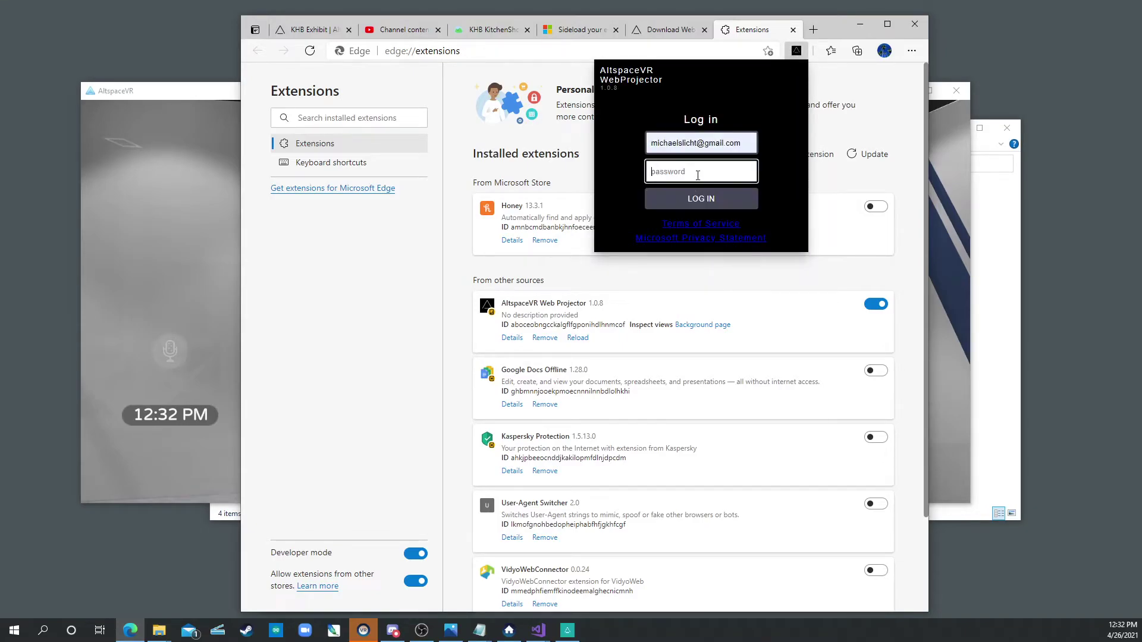
type("*")
left_click(694, 198)
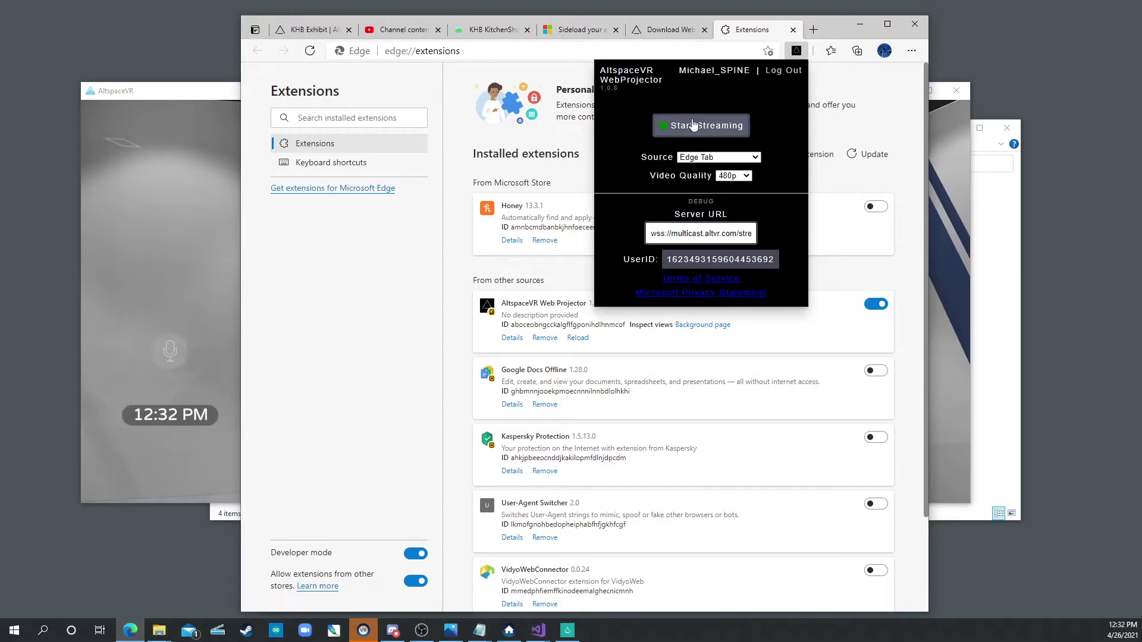
left_click(691, 128)
Step: Return to AltspaceVR, approach the meeting-room projector screen and connect it to the Edge stream
left_click(231, 95)
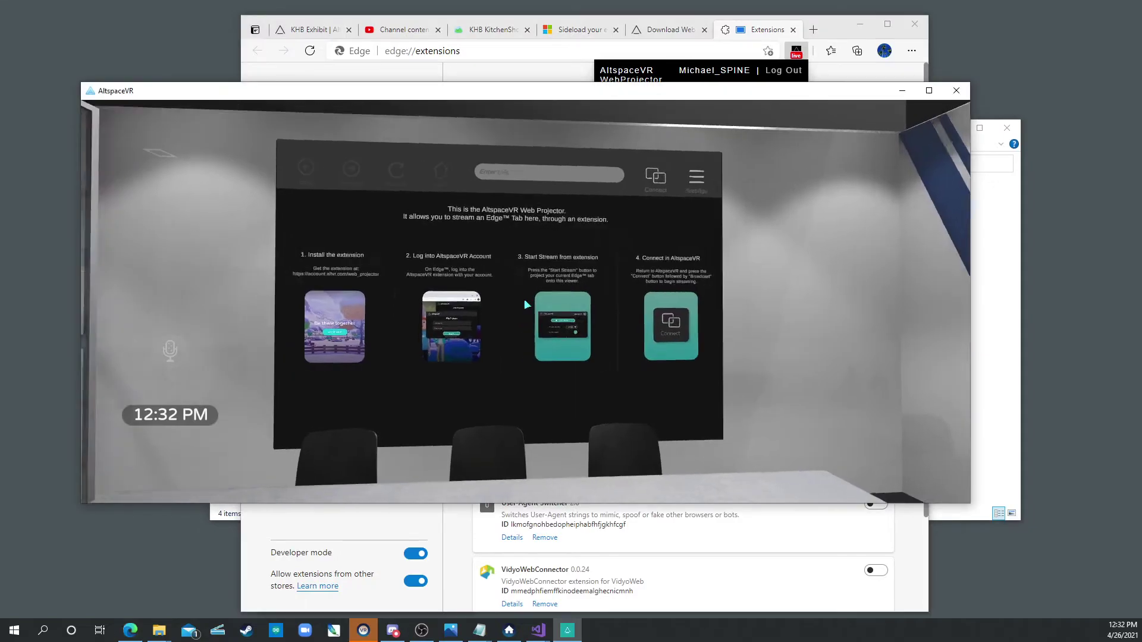
key("Escape")
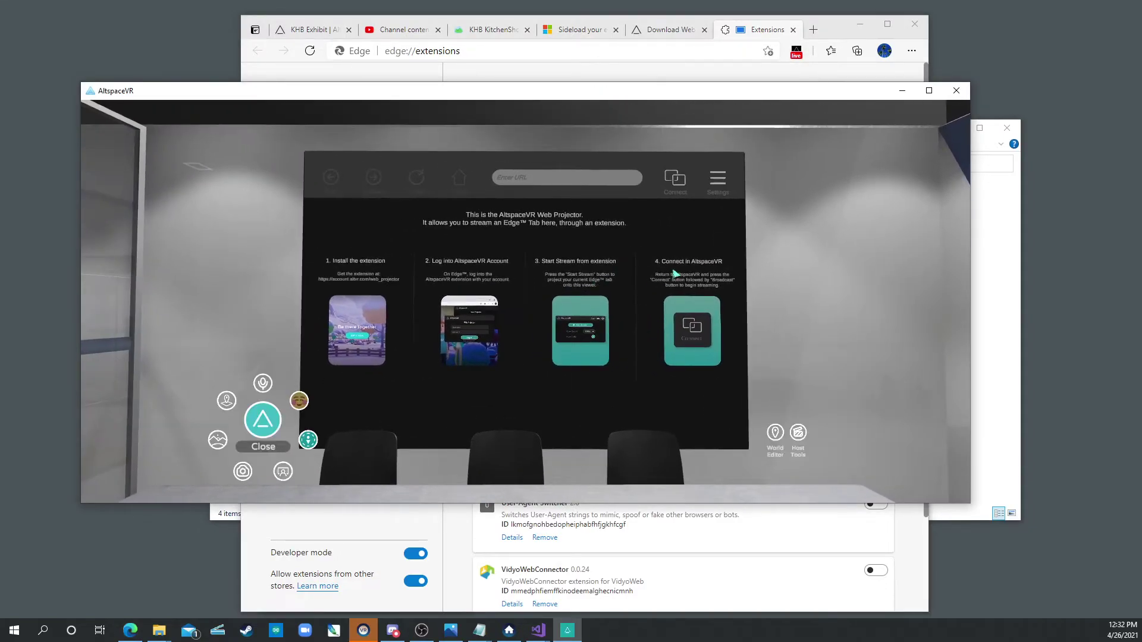
left_click(679, 186)
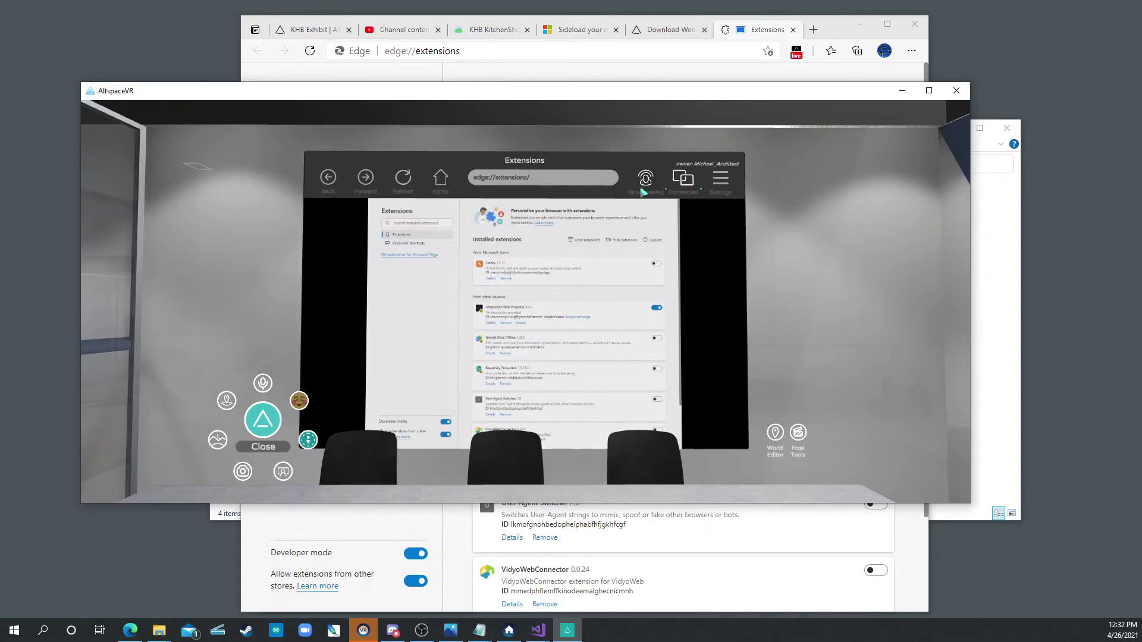
Step: Place AltspaceVR on the left and a narrowed Edge window on the right, on the extensions tab
left_click_drag(764, 94, 727, 102)
left_click_drag(826, 31, 1076, 35)
left_click_drag(491, 198, 608, 198)
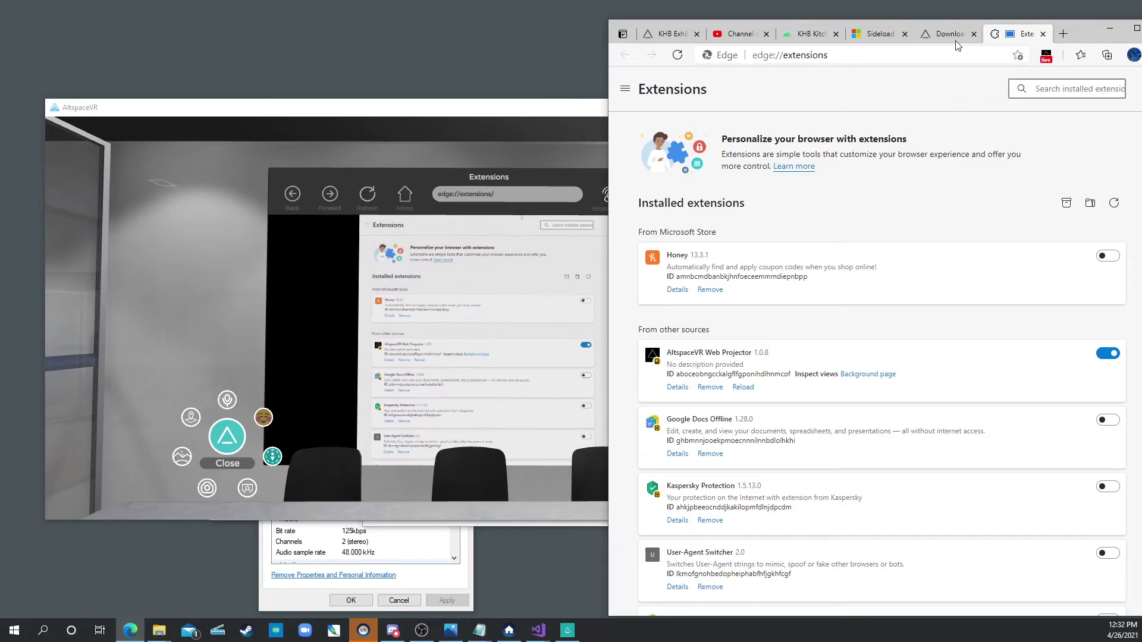
left_click(931, 34)
left_click(892, 35)
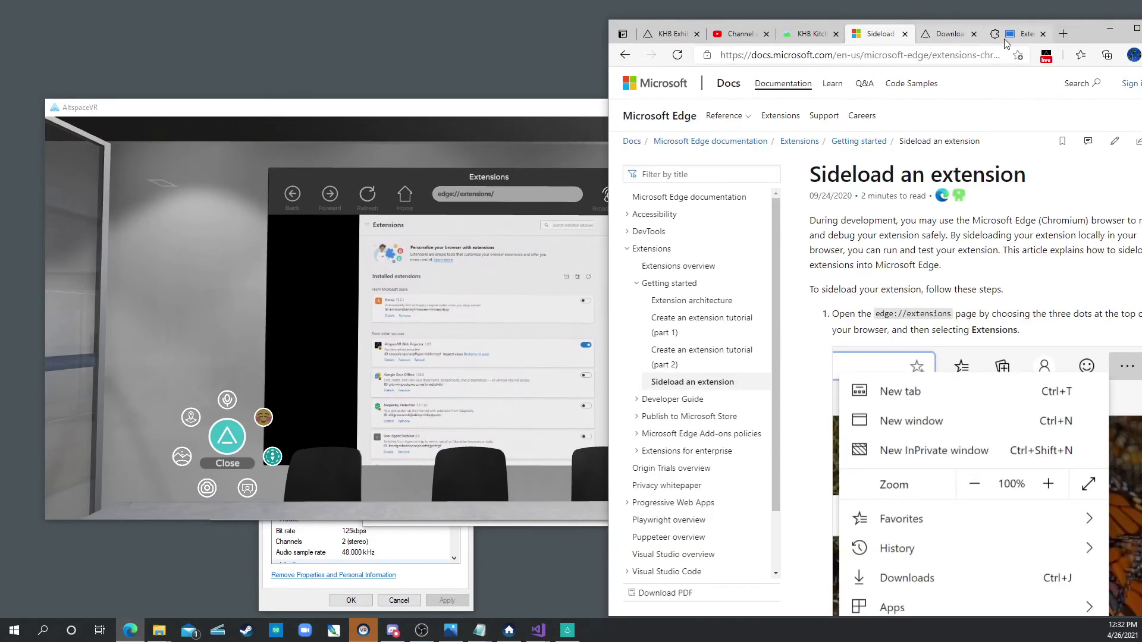
left_click(1005, 36)
Step: Search Google for khb construction, open the KHB Construction site and go to its Project Gallery
left_click(817, 60)
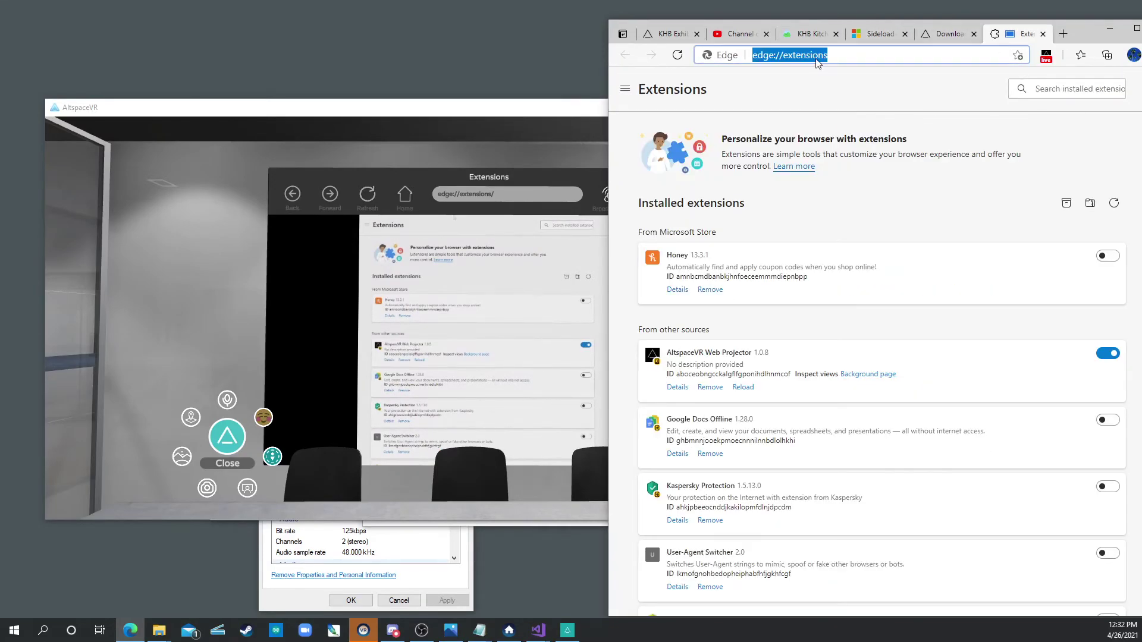
type("google.com/search?q=khb+construct")
key("alt+Left")
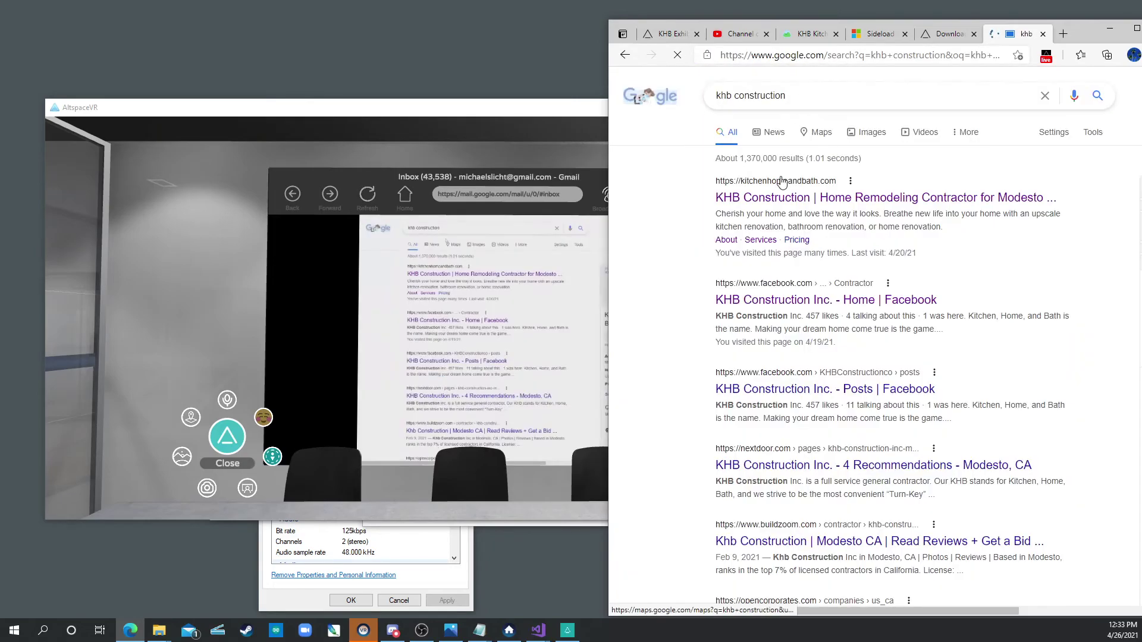
left_click(771, 199)
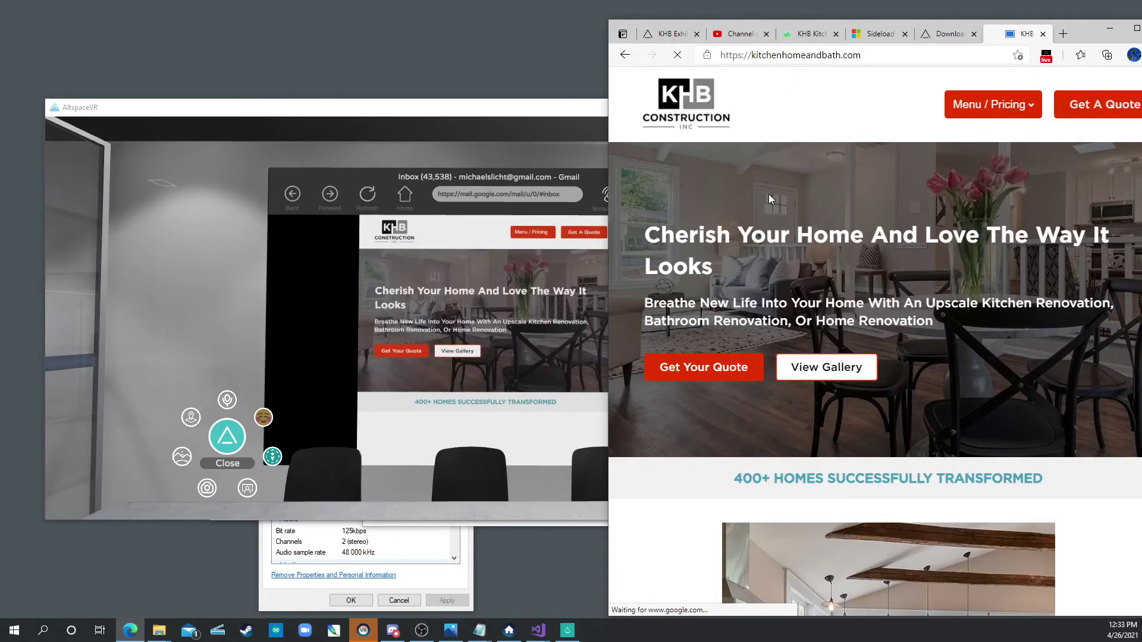
scroll(726, 248, "down", 4)
scroll(726, 247, "up", 5)
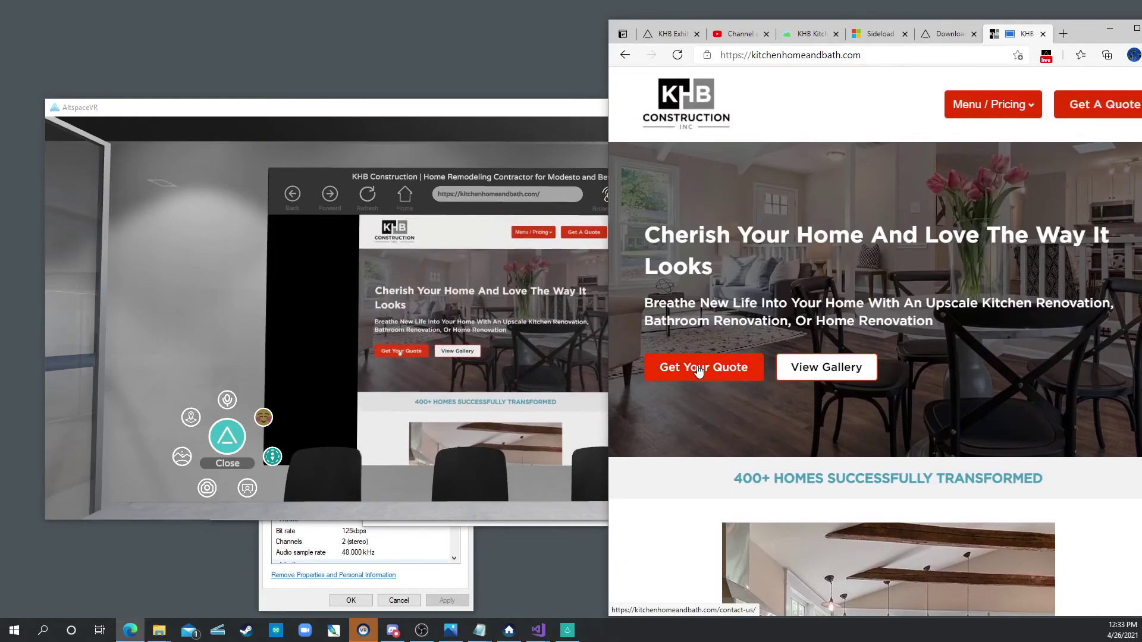
left_click(806, 366)
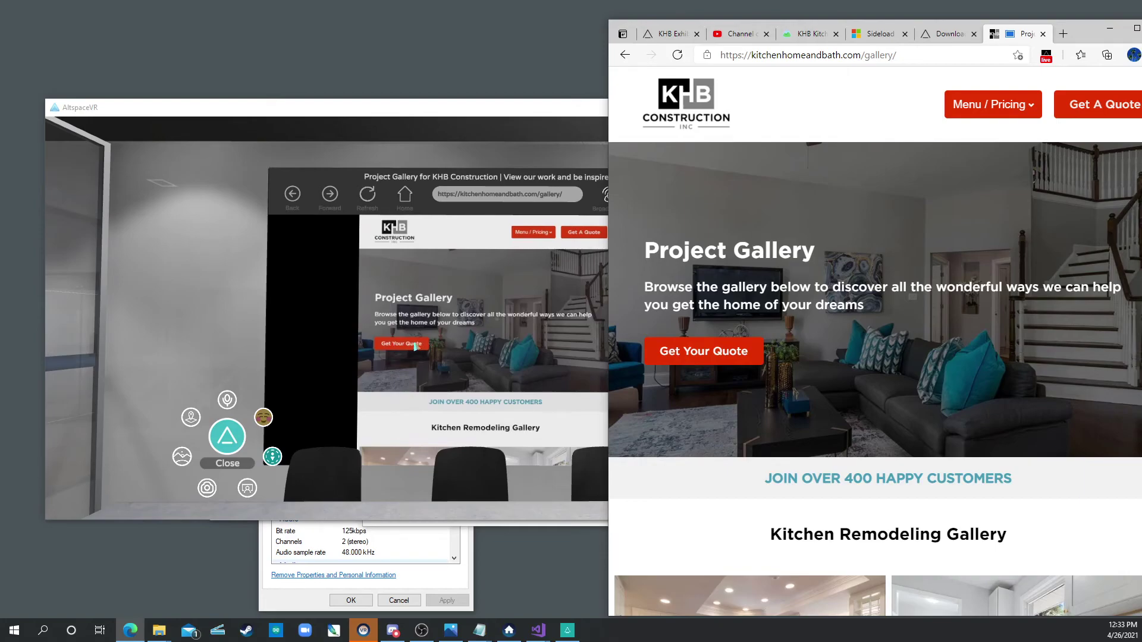
Step: Using the AltspaceVR projector, open the KHB site's About Us page, then return to Project Gallery
left_click(451, 328)
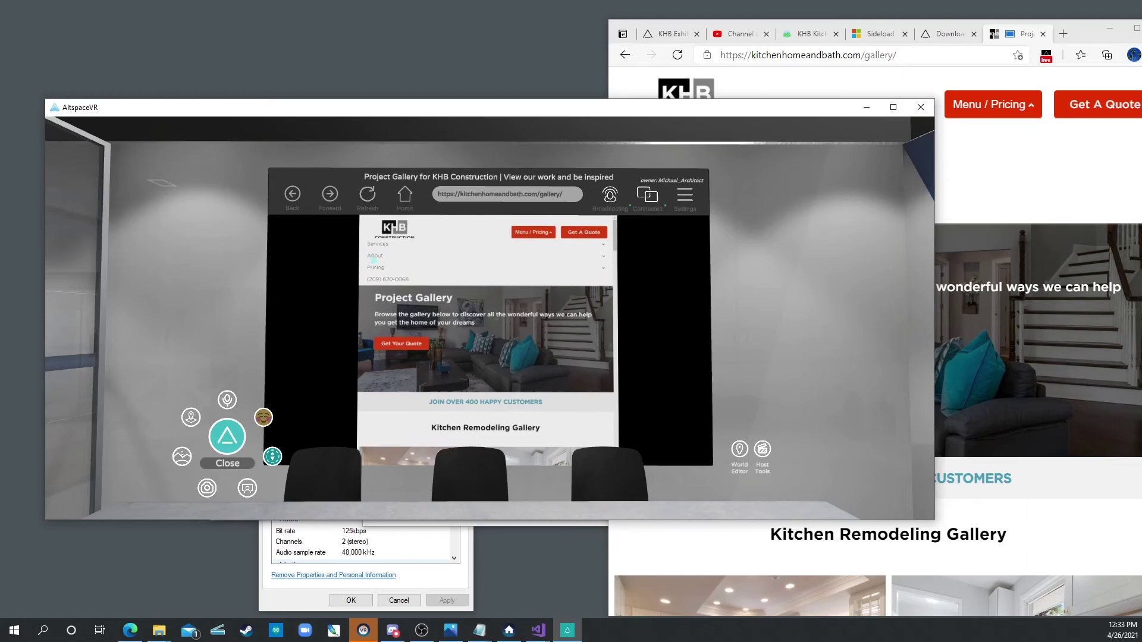
left_click(373, 260)
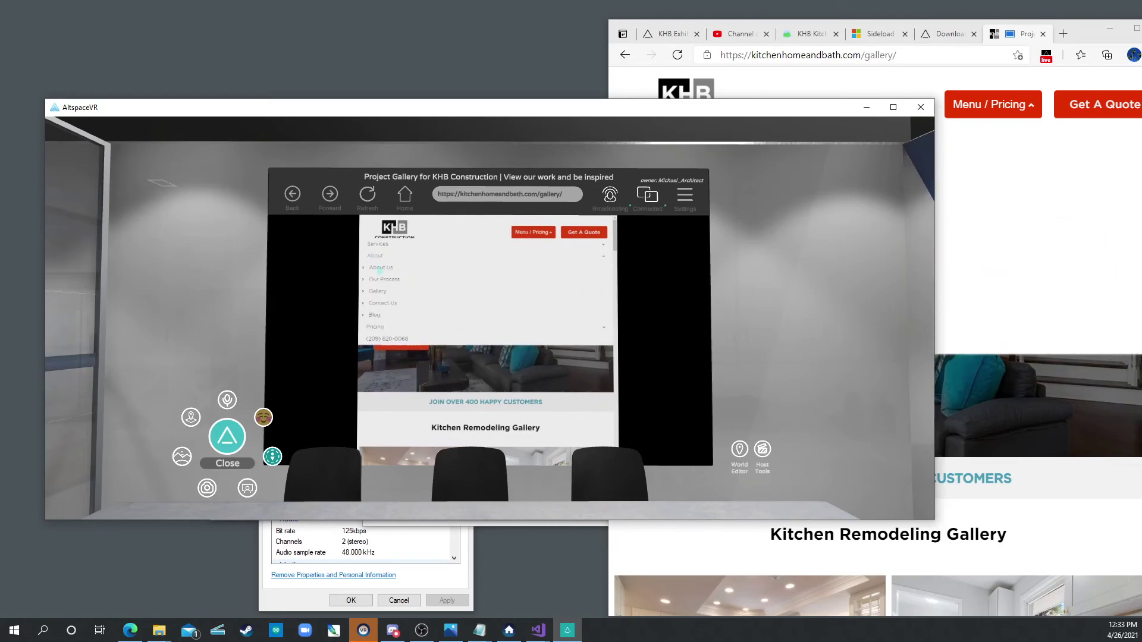
left_click(380, 268)
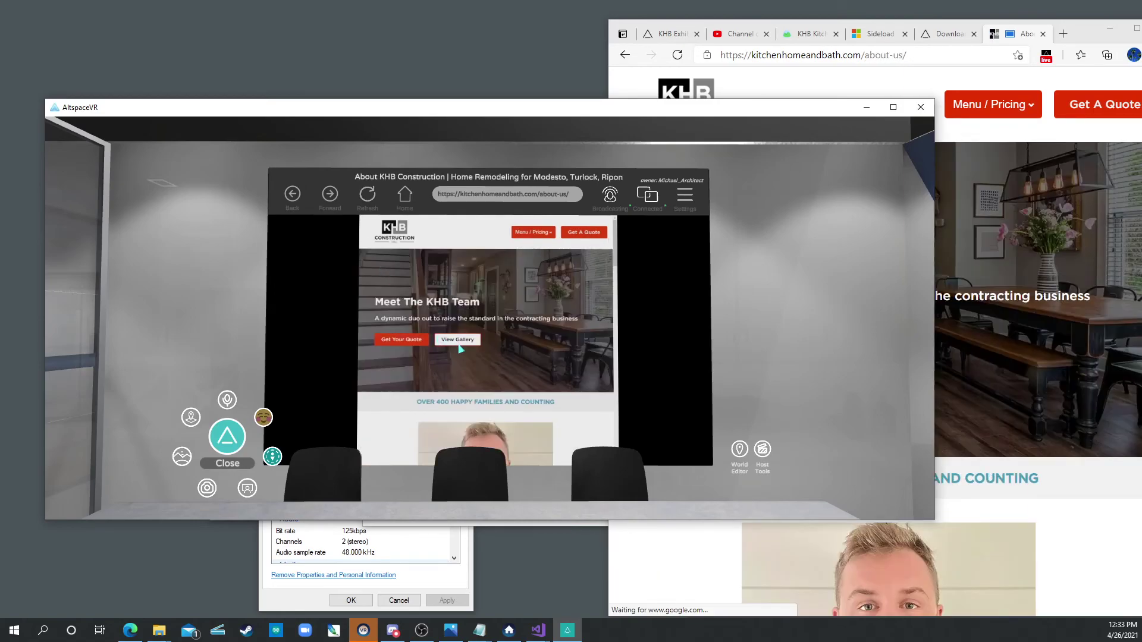
left_click(459, 344)
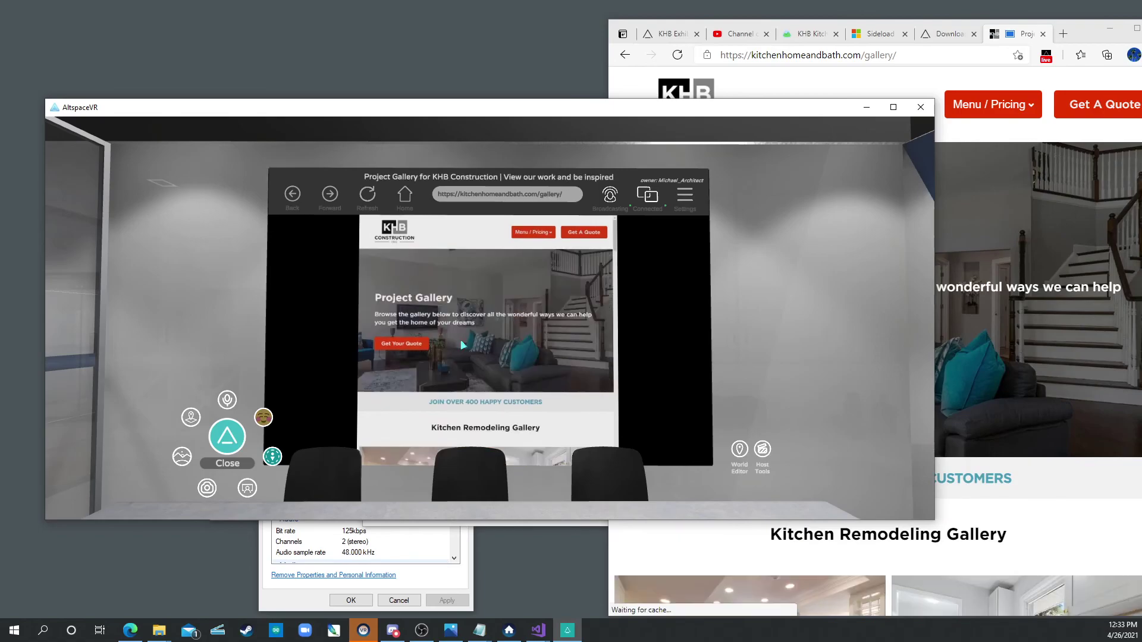